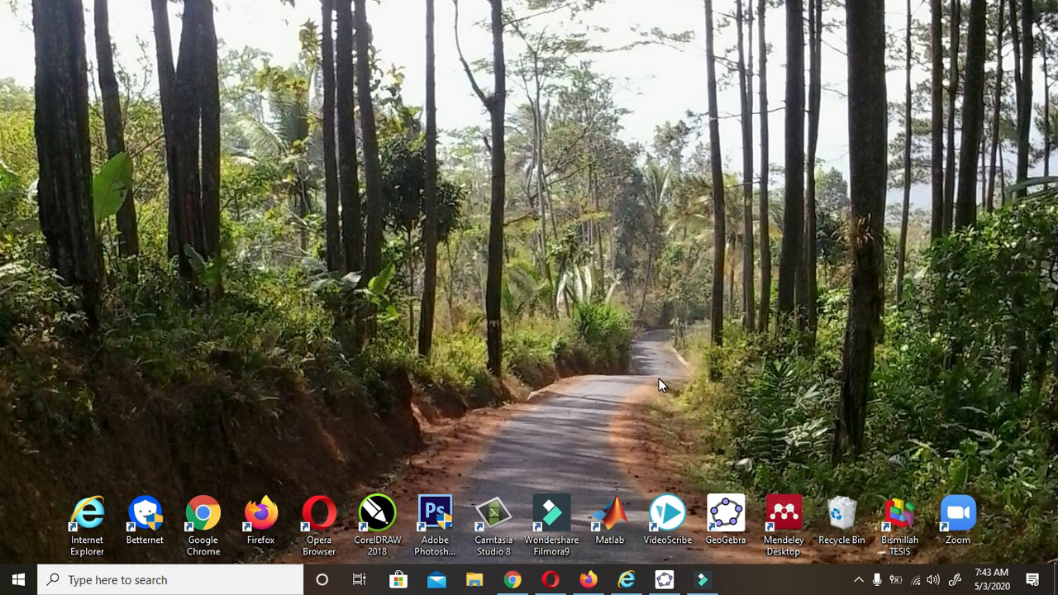
Restore the GeoGebra Classic 5 window from the taskbar
{"action": "left_click", "coordinate": [661, 585]}
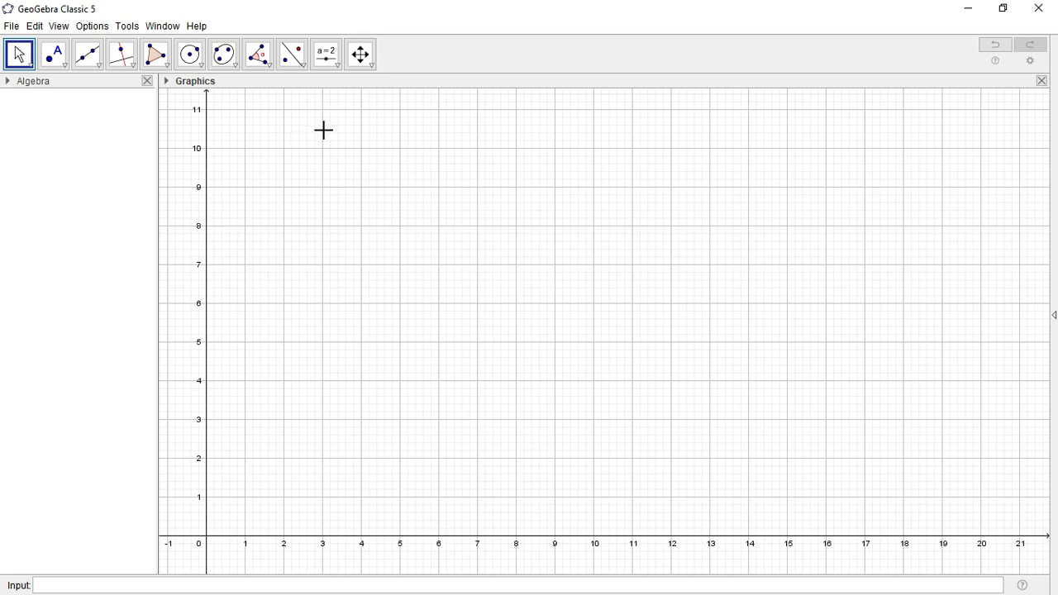
Pick the Slider tool and place a new slider near the top left of the grid
{"action": "left_click", "coordinate": [338, 65]}
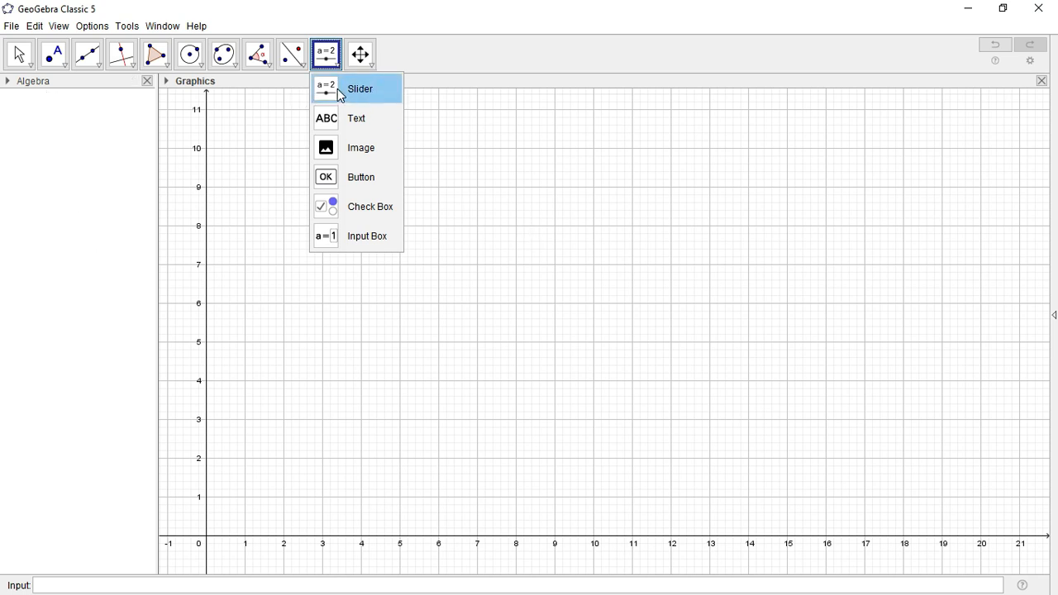
{"action": "left_click", "coordinate": [379, 92]}
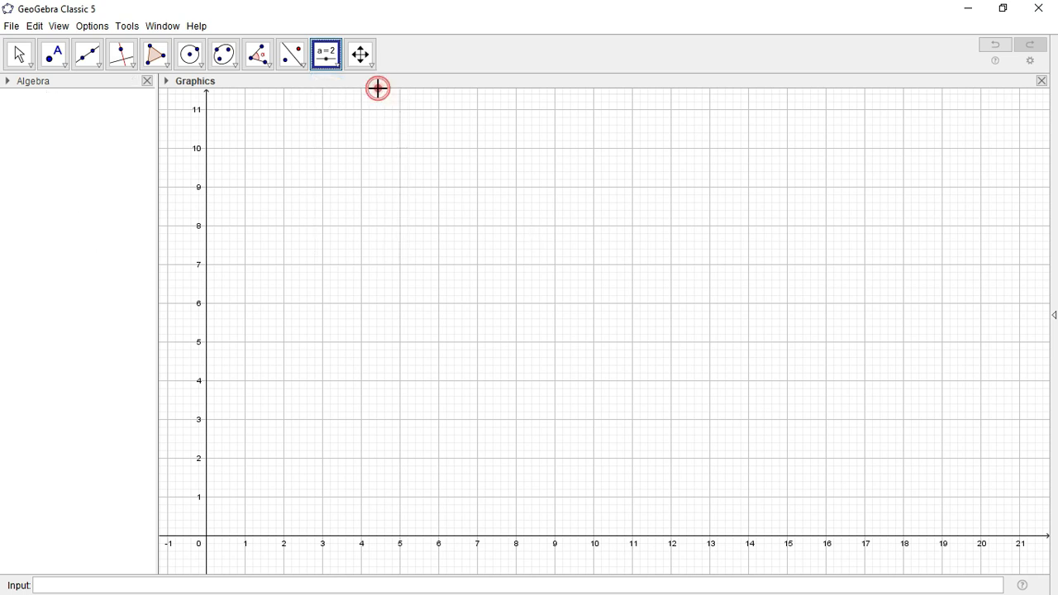
{"action": "left_click", "coordinate": [322, 148]}
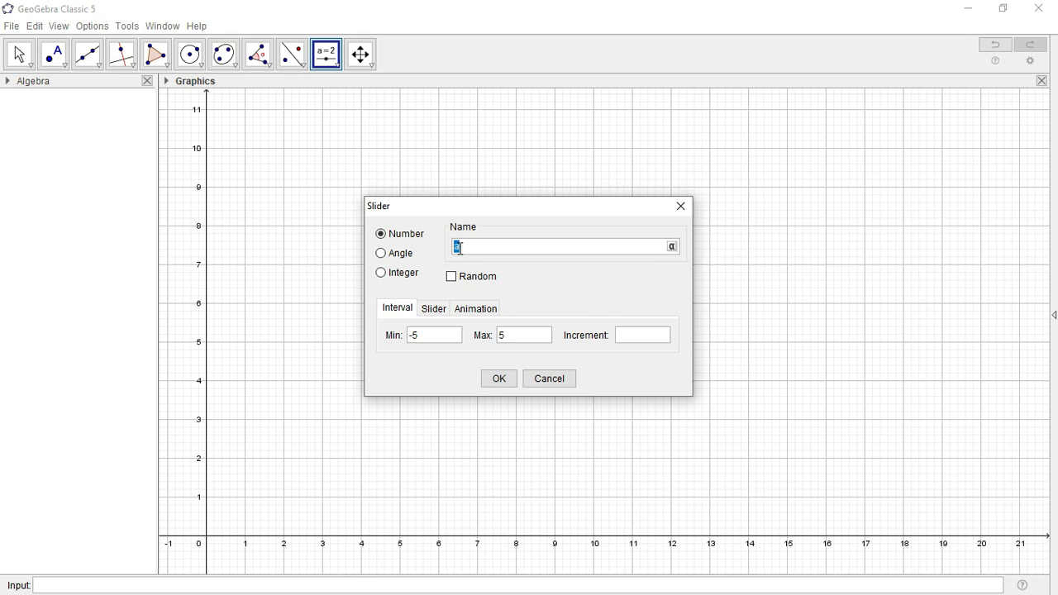
Create slider Diagonal1 with minimum 0, maximum 7 and increment 1
{"action": "type", "text": "Diagonal1"}
{"action": "left_click", "coordinate": [425, 337]}
{"action": "left_click_drag", "start_coordinate": [424, 338], "coordinate": [387, 344]}
{"action": "type", "text": "0"}
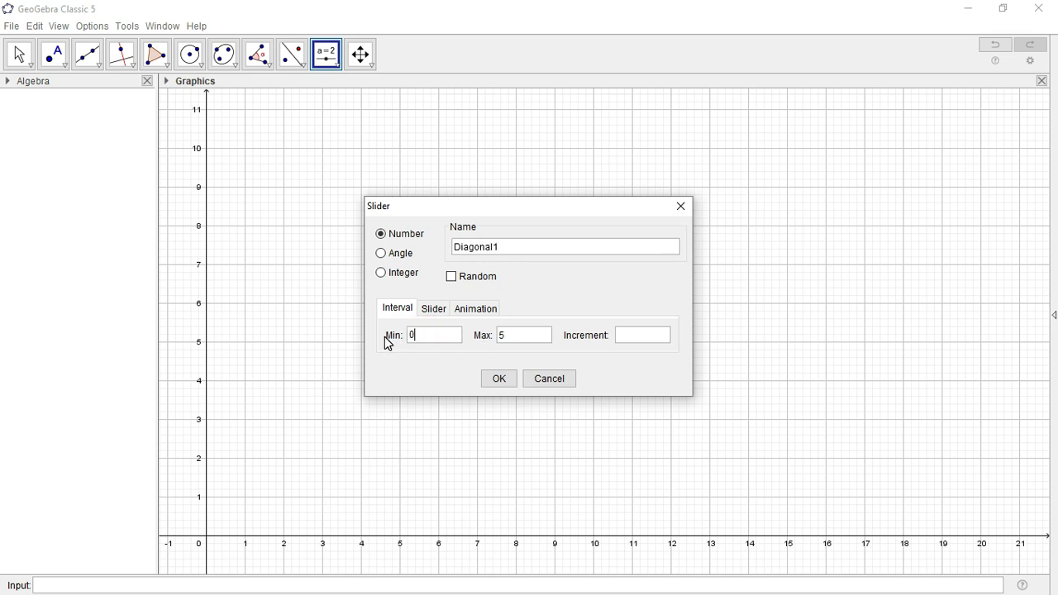
{"action": "left_click_drag", "start_coordinate": [518, 337], "coordinate": [493, 345]}
{"action": "type", "text": "7"}
{"action": "left_click", "coordinate": [628, 345]}
{"action": "type", "text": "1"}
{"action": "left_click", "coordinate": [499, 378]}
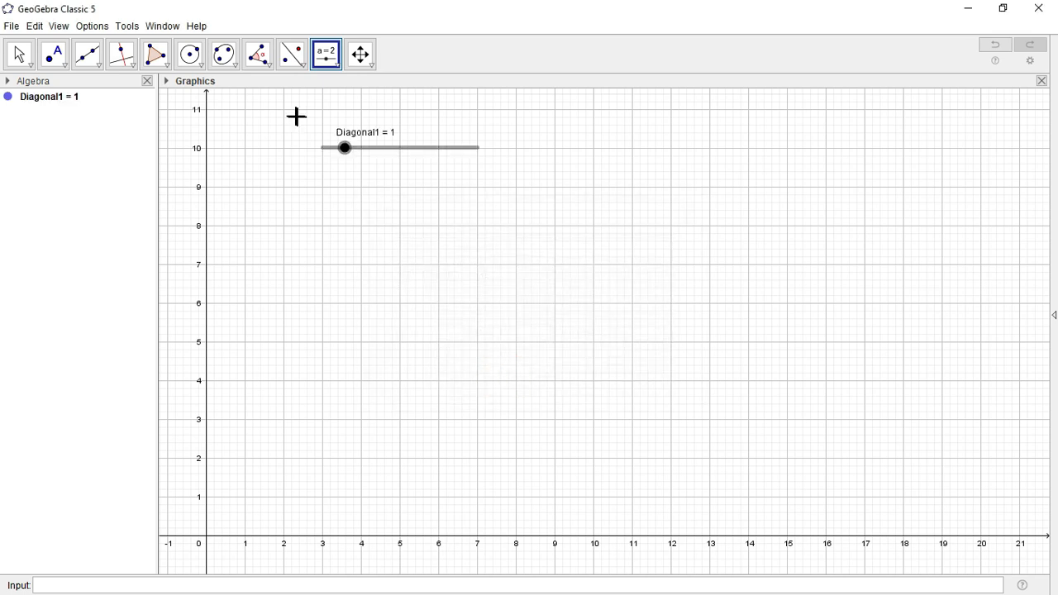
Set the Diagonal1 slider to 2, dismissing an accidental new-slider dialog
{"action": "left_click_drag", "start_coordinate": [349, 159], "coordinate": [418, 163]}
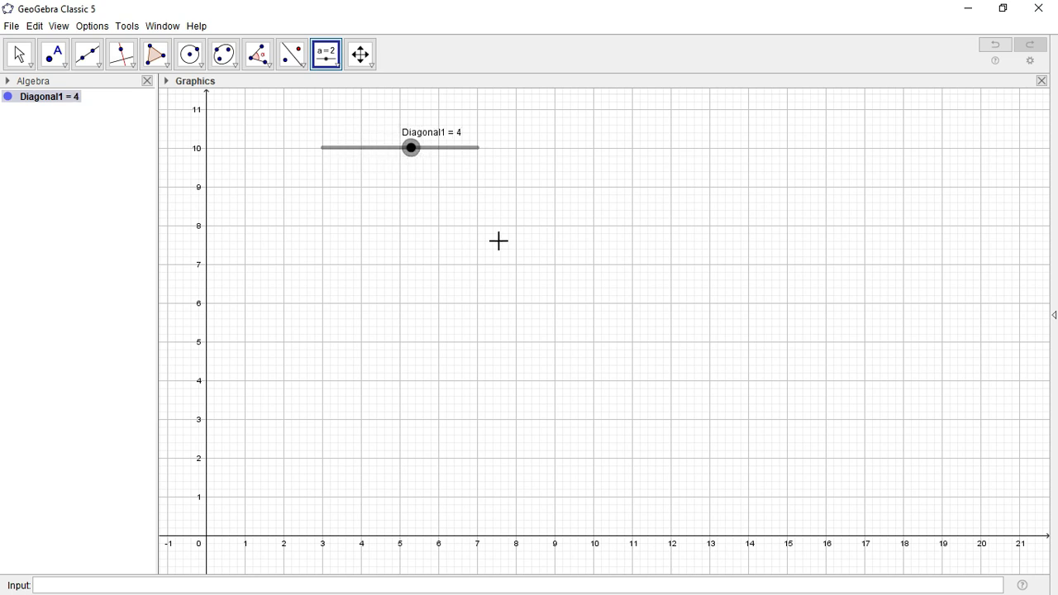
{"action": "left_click", "coordinate": [470, 147]}
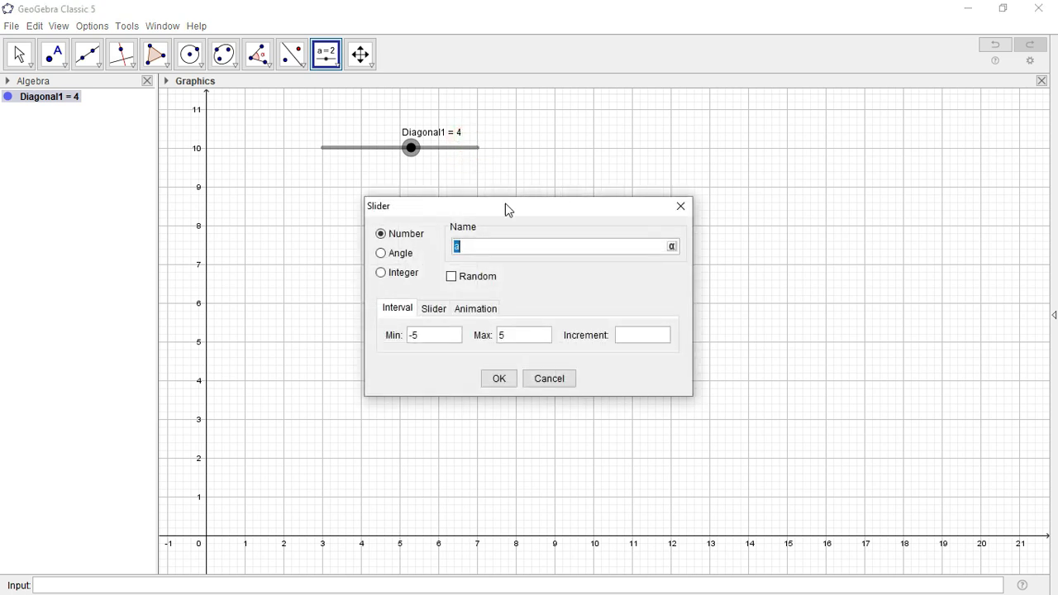
{"action": "left_click", "coordinate": [681, 206]}
{"action": "left_click_drag", "start_coordinate": [412, 153], "coordinate": [373, 151]}
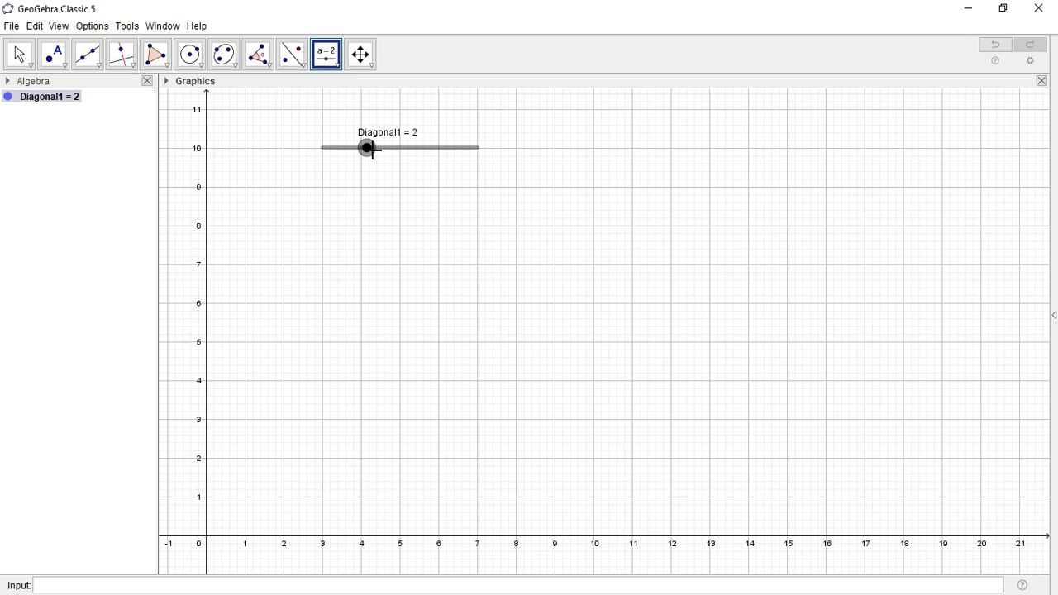
{"action": "left_click", "coordinate": [103, 68]}
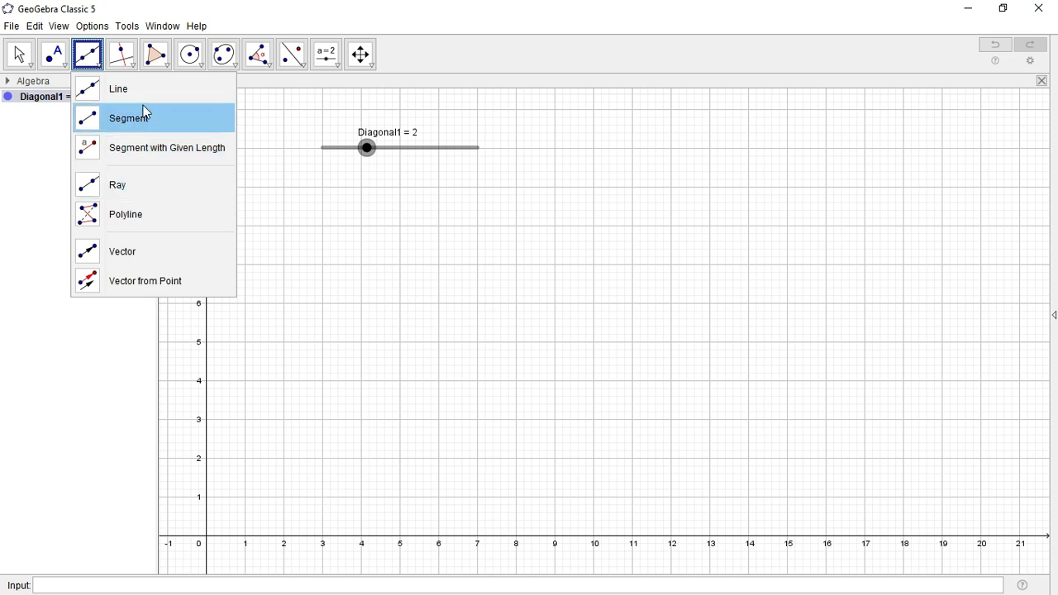
Draw segment f from A (3, 5) with length Diagonal1, ending at B (5, 5)
{"action": "left_click", "coordinate": [182, 154]}
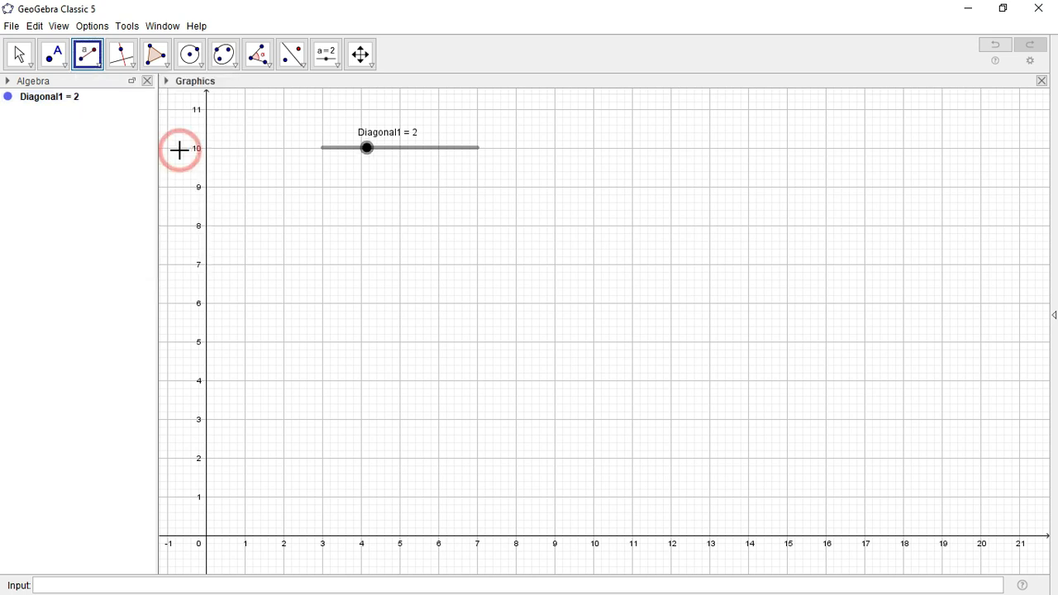
{"action": "left_click", "coordinate": [323, 342]}
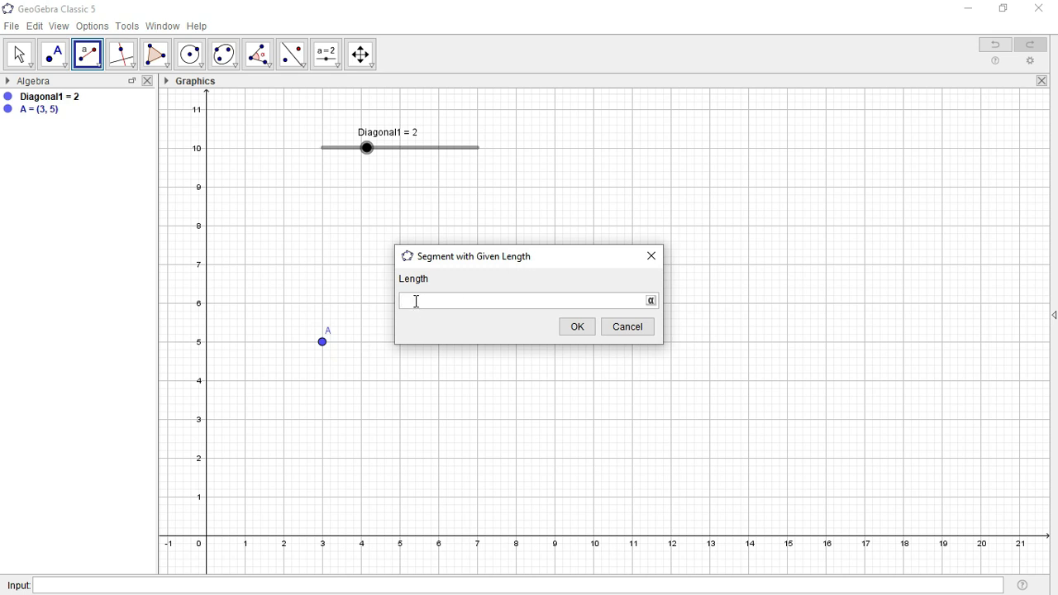
{"action": "type", "text": "D"}
{"action": "type", "text": "iagonal1"}
{"action": "left_click", "coordinate": [576, 327]}
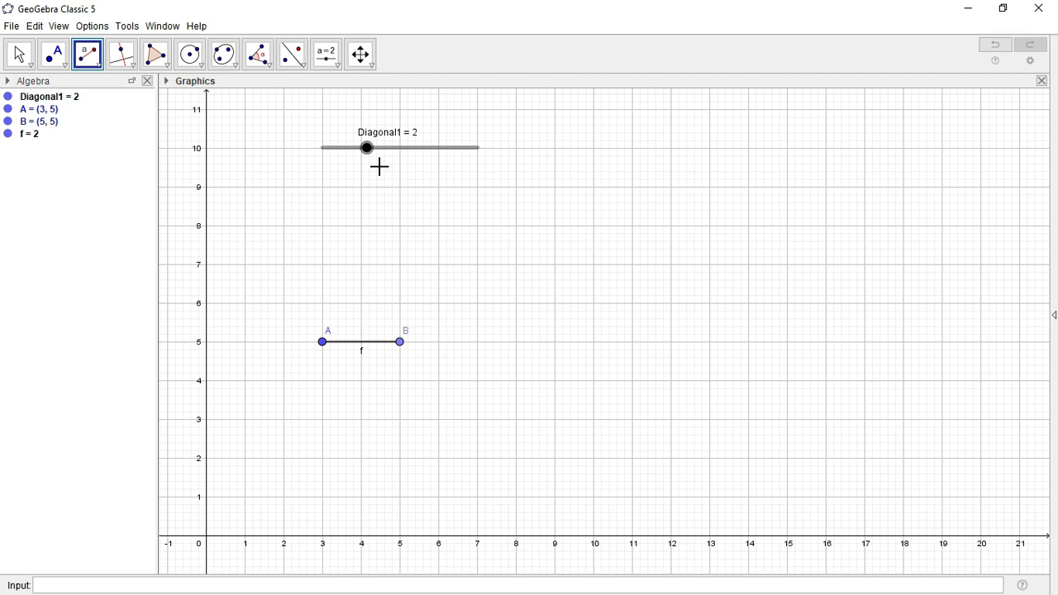
Drag Diagonal1 to 5 so segment f stretches and B moves to (8, 5)
{"action": "key", "text": "Escape"}
{"action": "left_click_drag", "start_coordinate": [359, 157], "coordinate": [397, 161]}
{"action": "left_click_drag", "start_coordinate": [396, 158], "coordinate": [429, 157]}
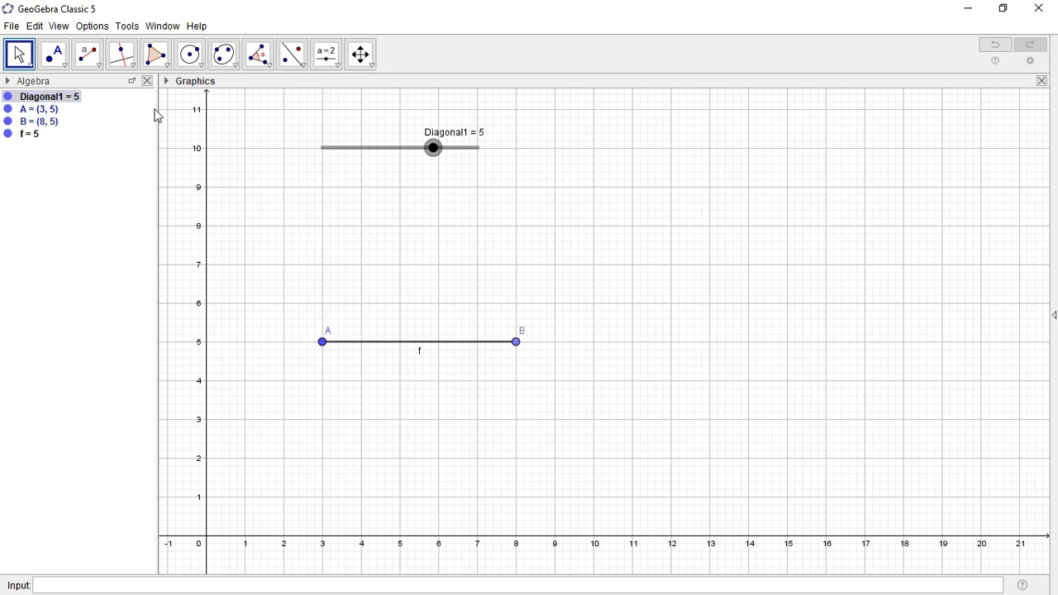
{"action": "left_click", "coordinate": [136, 72]}
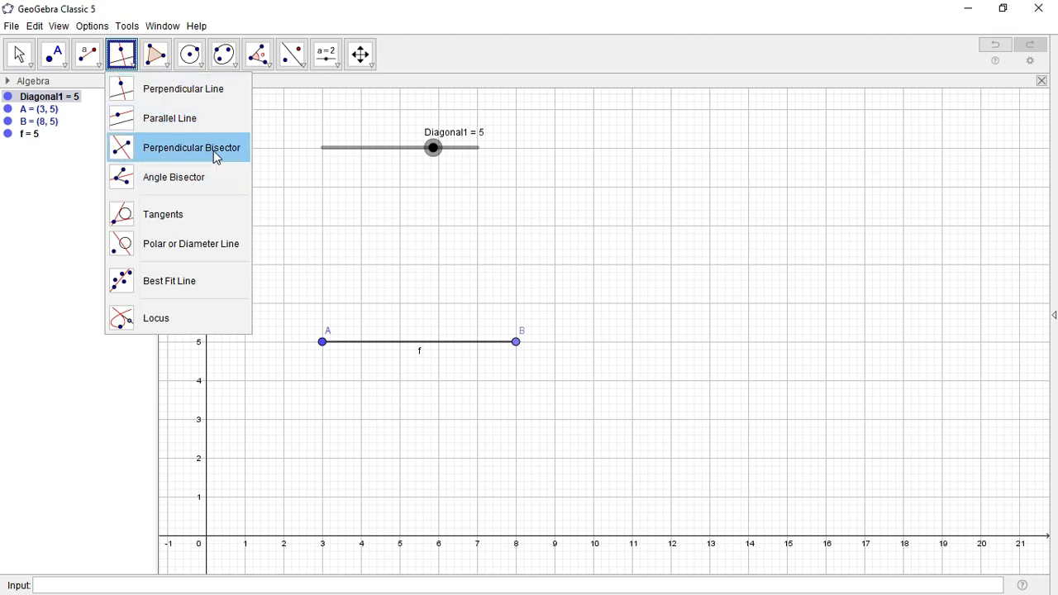
Draw perpendicular line g: x = 5 across segment f, creating point C (5, 5)
{"action": "left_click", "coordinate": [190, 93]}
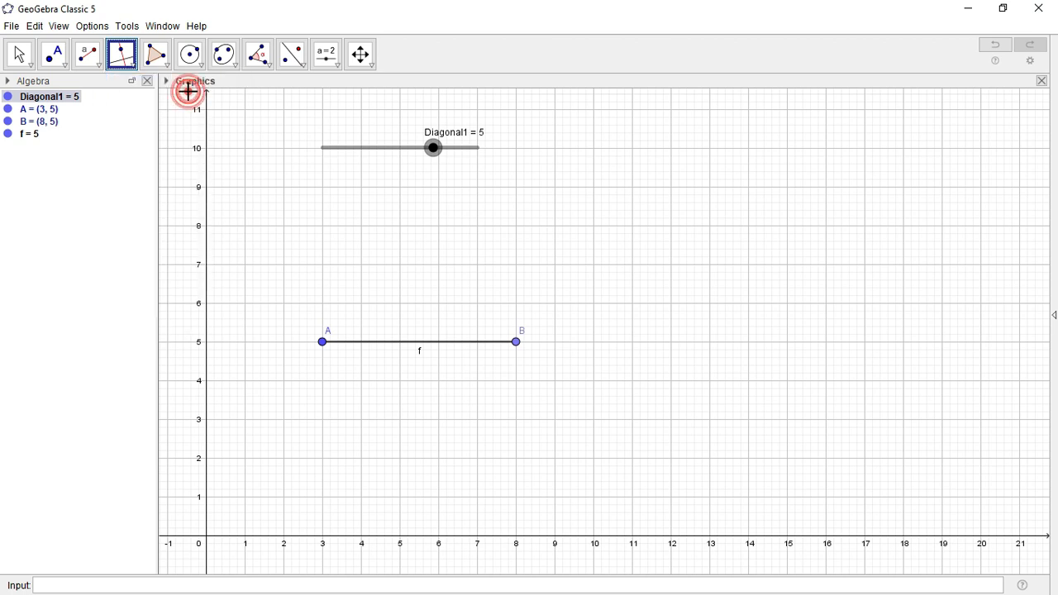
{"action": "left_click", "coordinate": [403, 342]}
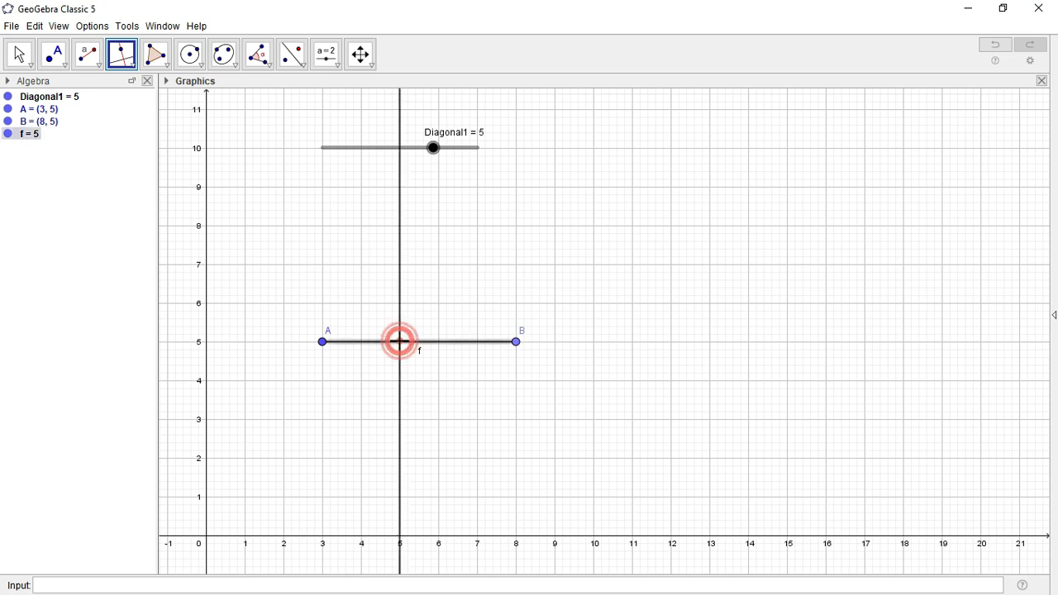
{"action": "left_click", "coordinate": [402, 345]}
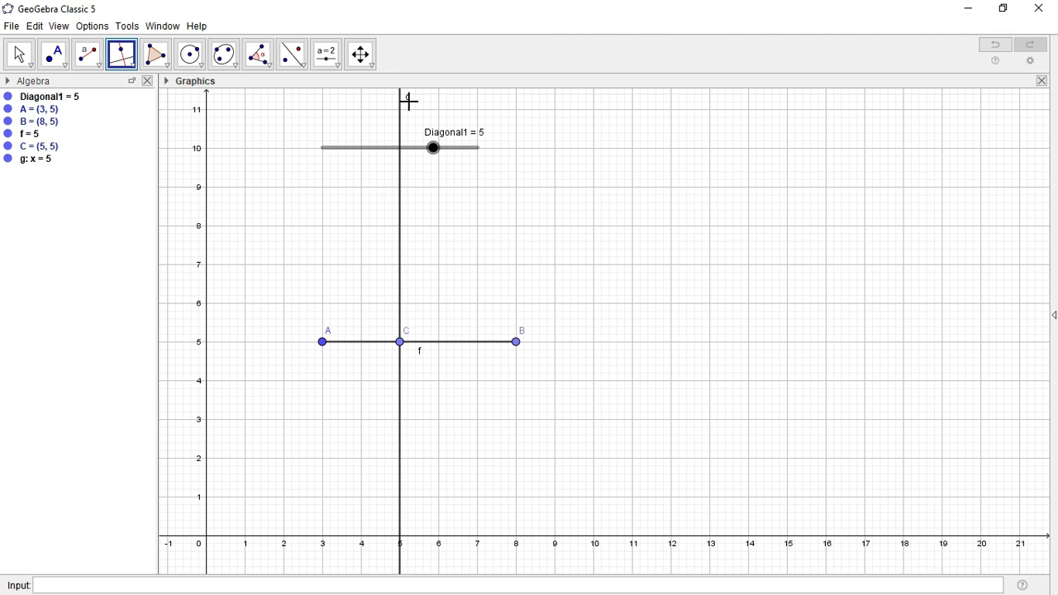
Draw circle c centred at C through a new point D at (5, 7) on line g
{"action": "left_click", "coordinate": [203, 70]}
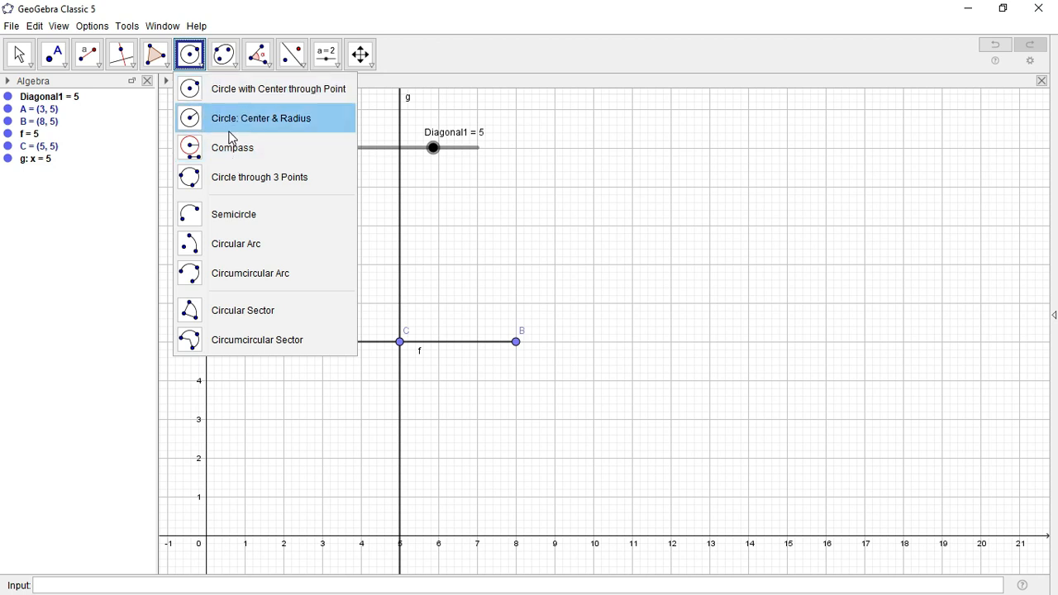
{"action": "left_click", "coordinate": [193, 120]}
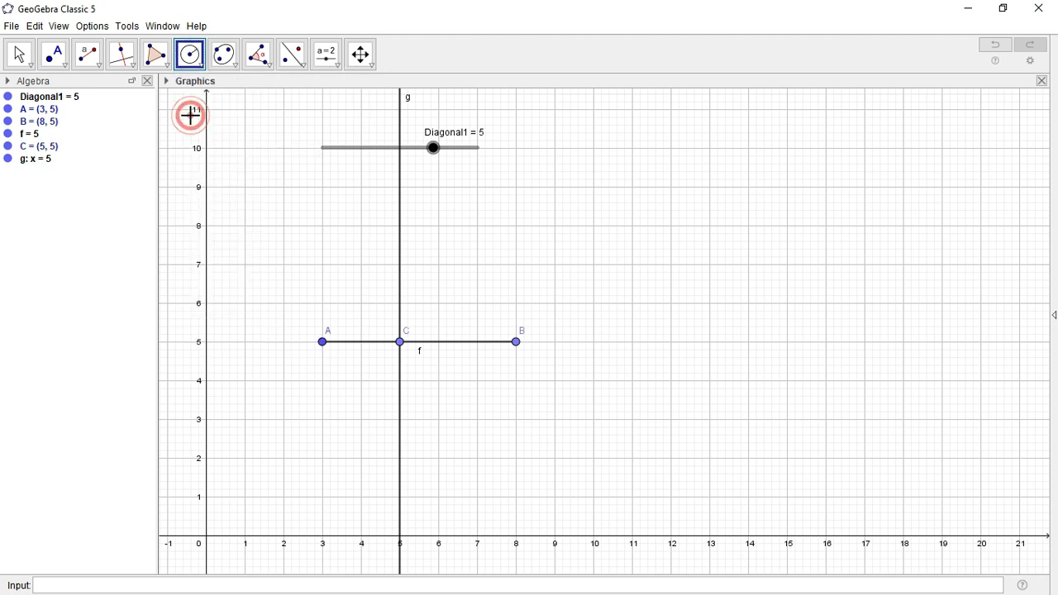
{"action": "left_click", "coordinate": [203, 72]}
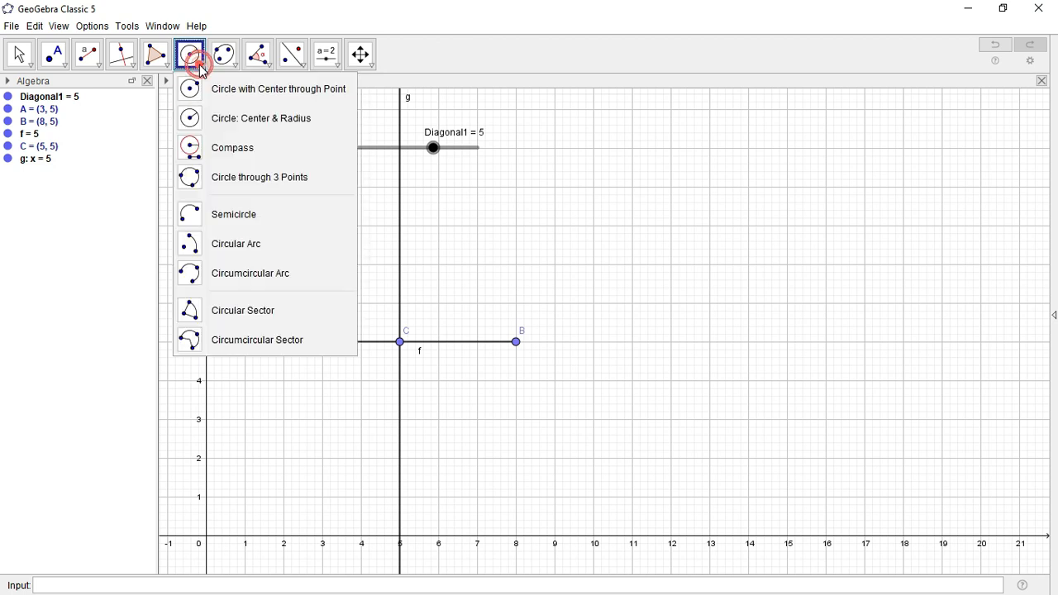
{"action": "left_click", "coordinate": [219, 89]}
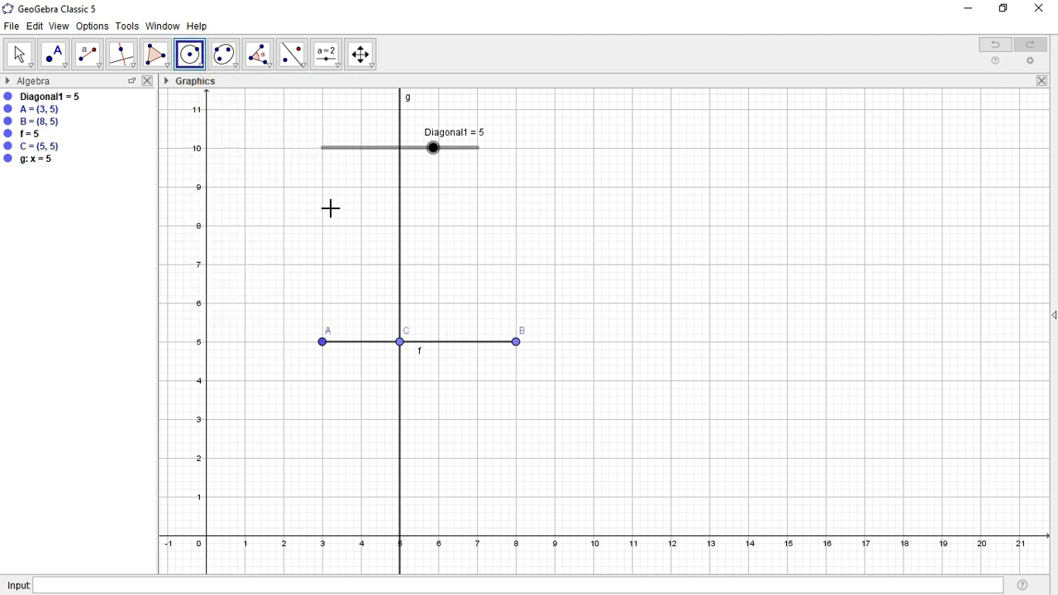
{"action": "left_click", "coordinate": [195, 63]}
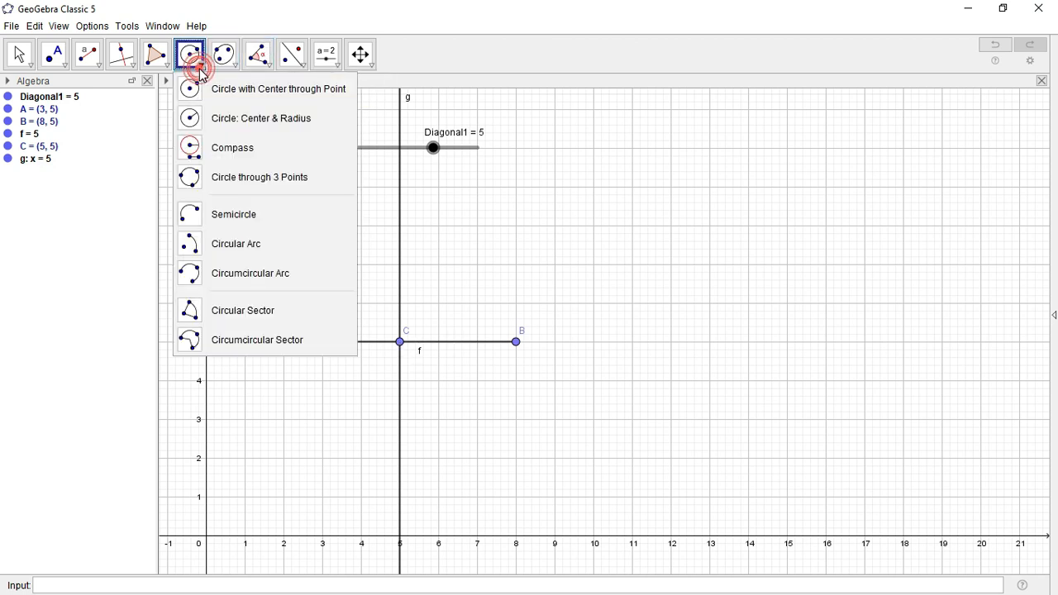
{"action": "left_click", "coordinate": [246, 92]}
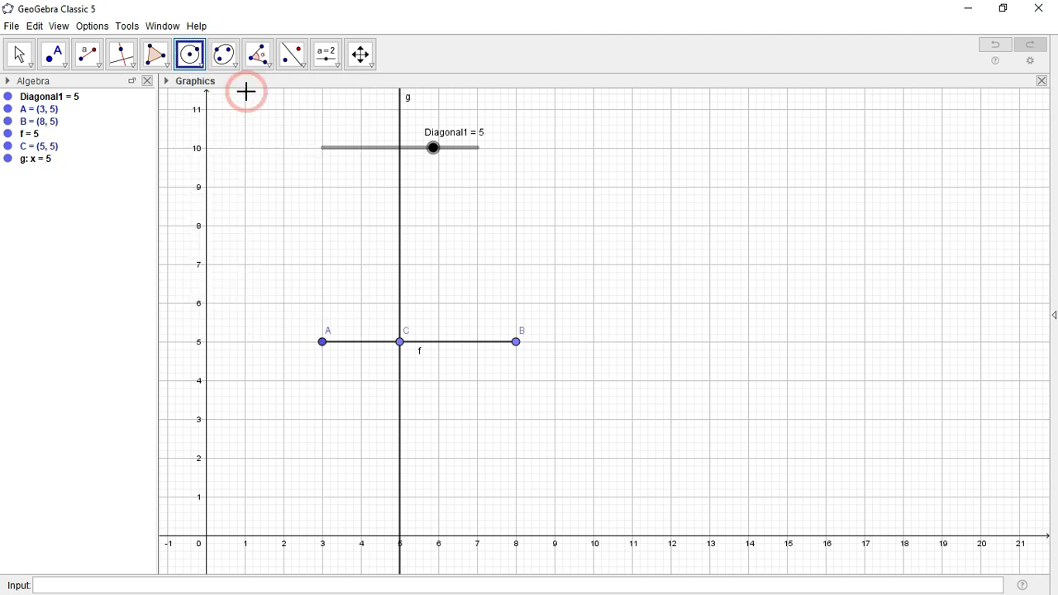
{"action": "left_click", "coordinate": [400, 342]}
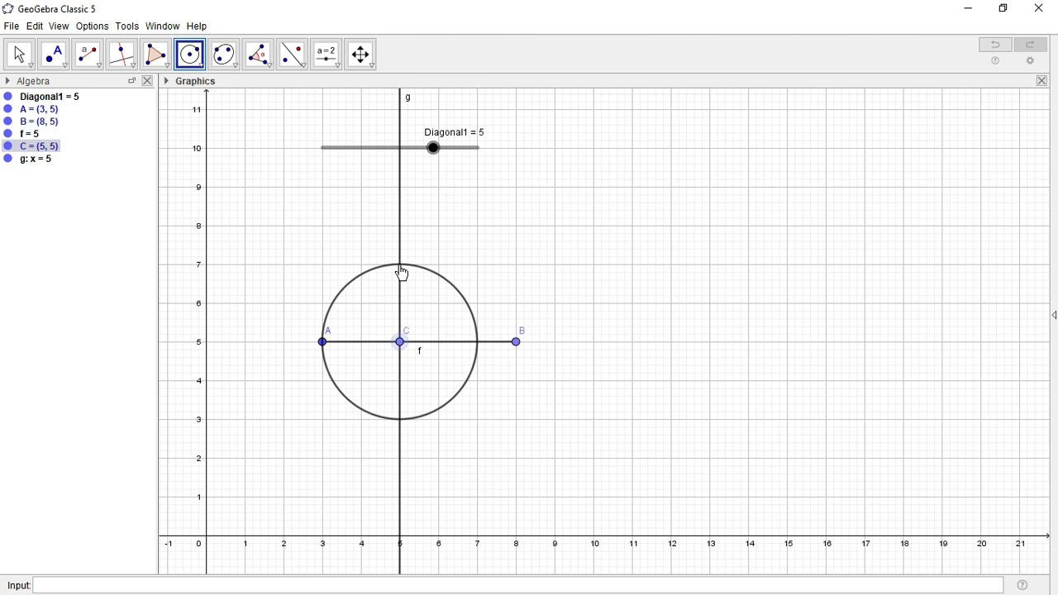
{"action": "left_click", "coordinate": [400, 266]}
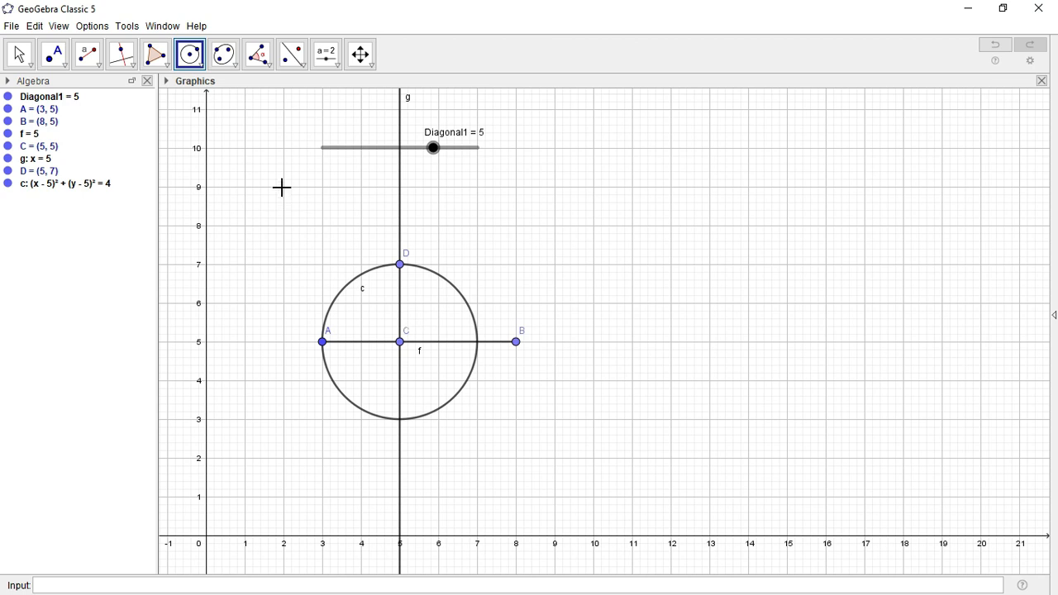
Intersect circle c with line g to get points E (5, 7) and F (5, 3)
{"action": "left_click", "coordinate": [101, 66]}
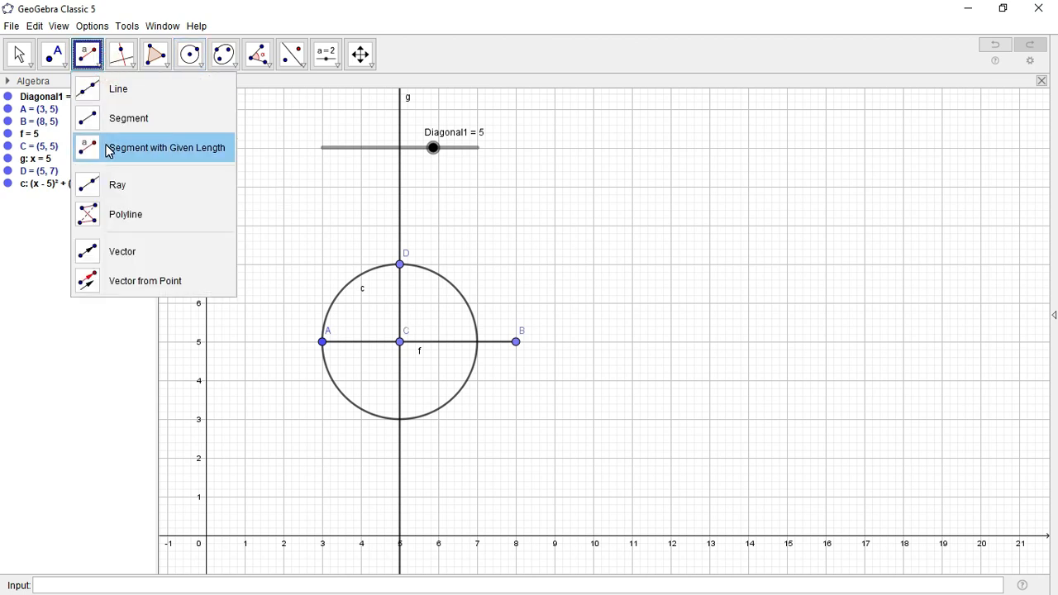
{"action": "left_click", "coordinate": [66, 71]}
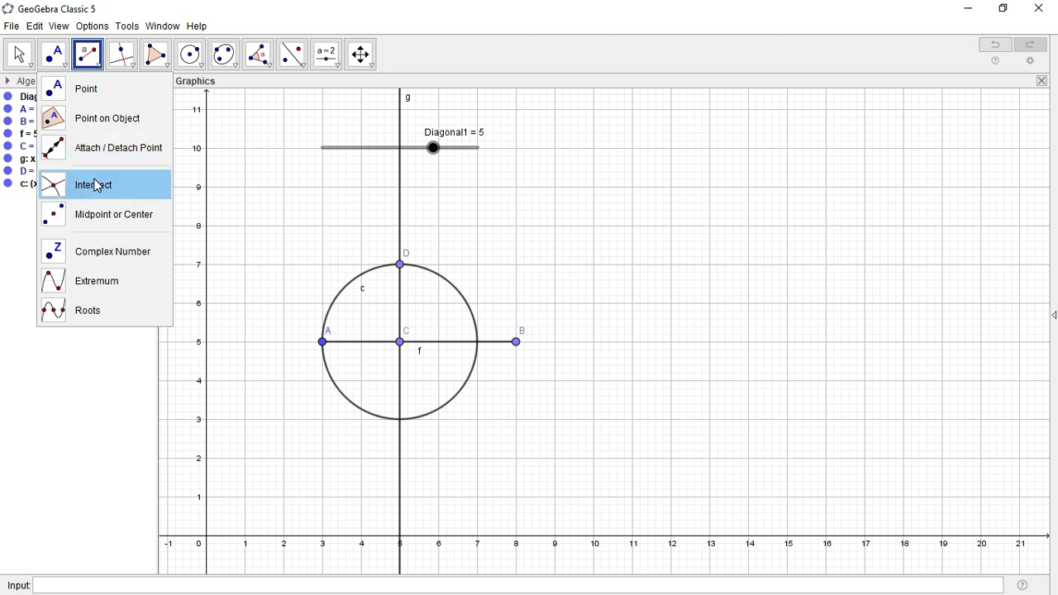
{"action": "left_click", "coordinate": [134, 189]}
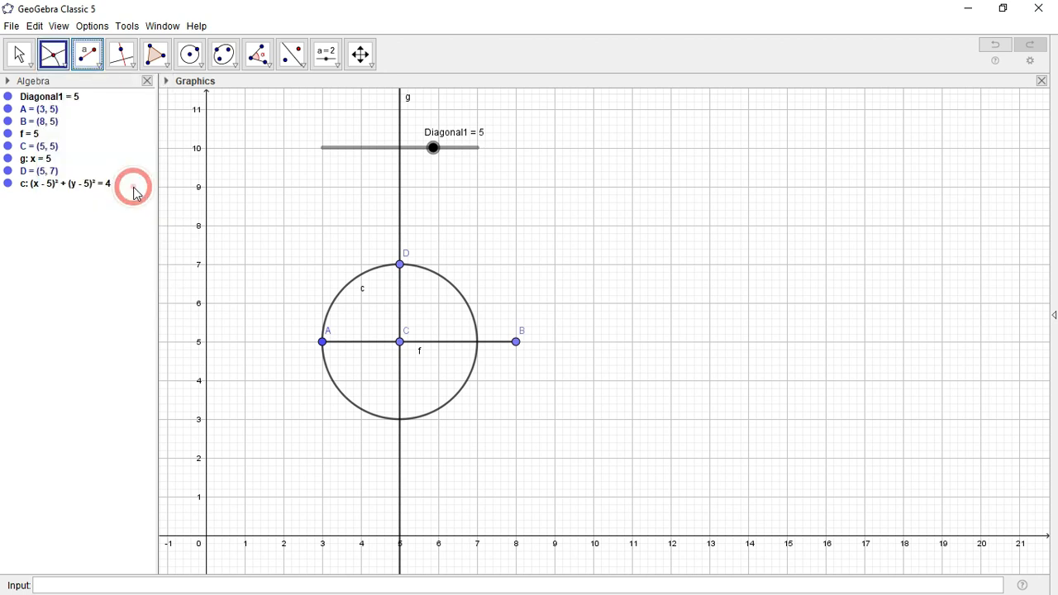
{"action": "left_click", "coordinate": [427, 415]}
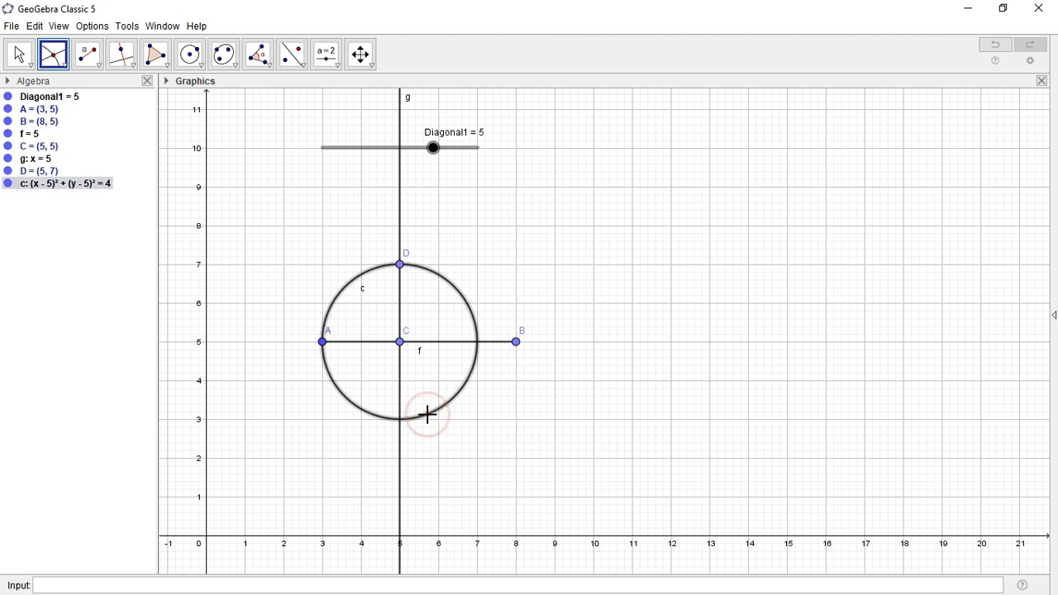
{"action": "left_click", "coordinate": [400, 431]}
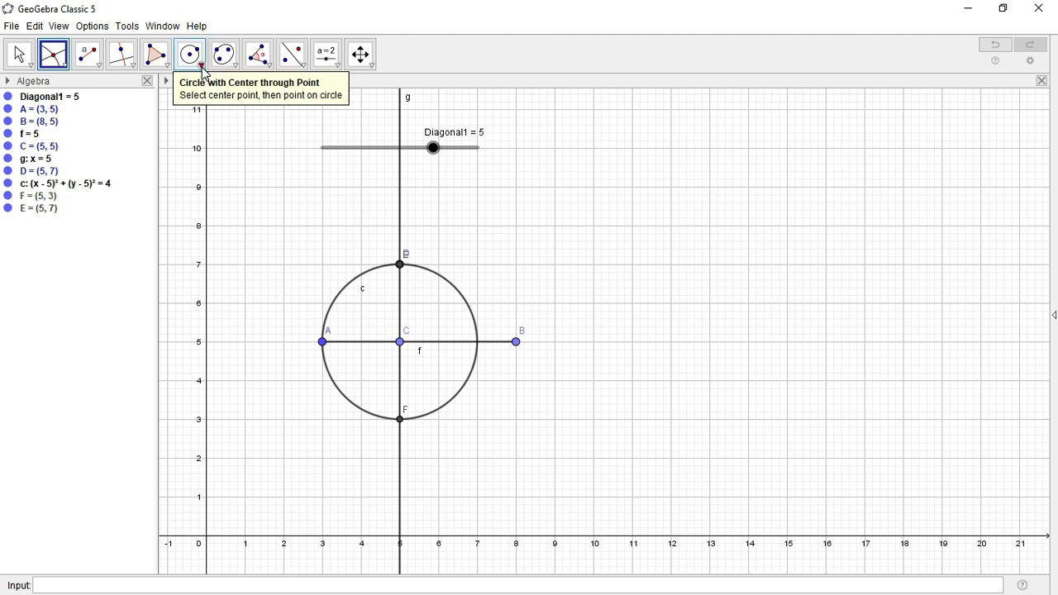
Draw polygon q1 through A, E (5, 7), B and F, closing back at A
{"action": "left_click", "coordinate": [162, 66]}
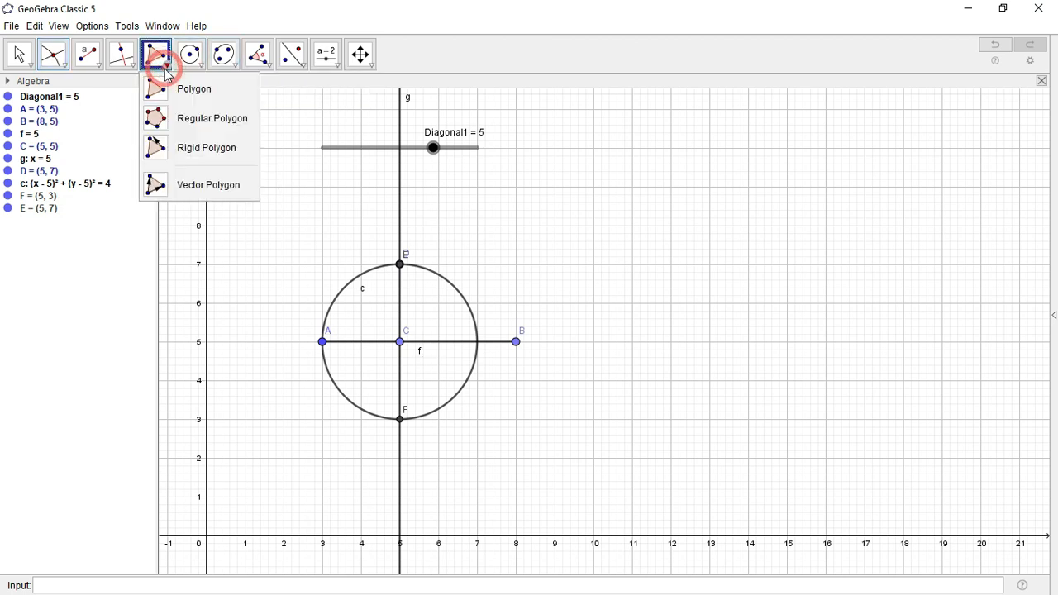
{"action": "left_click", "coordinate": [180, 97]}
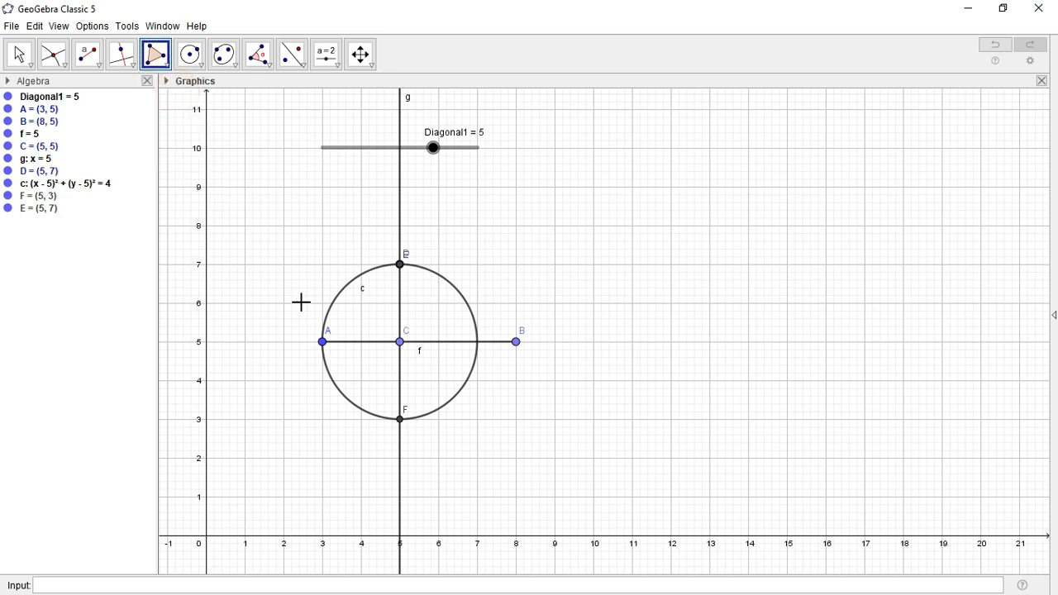
{"action": "left_click", "coordinate": [322, 342]}
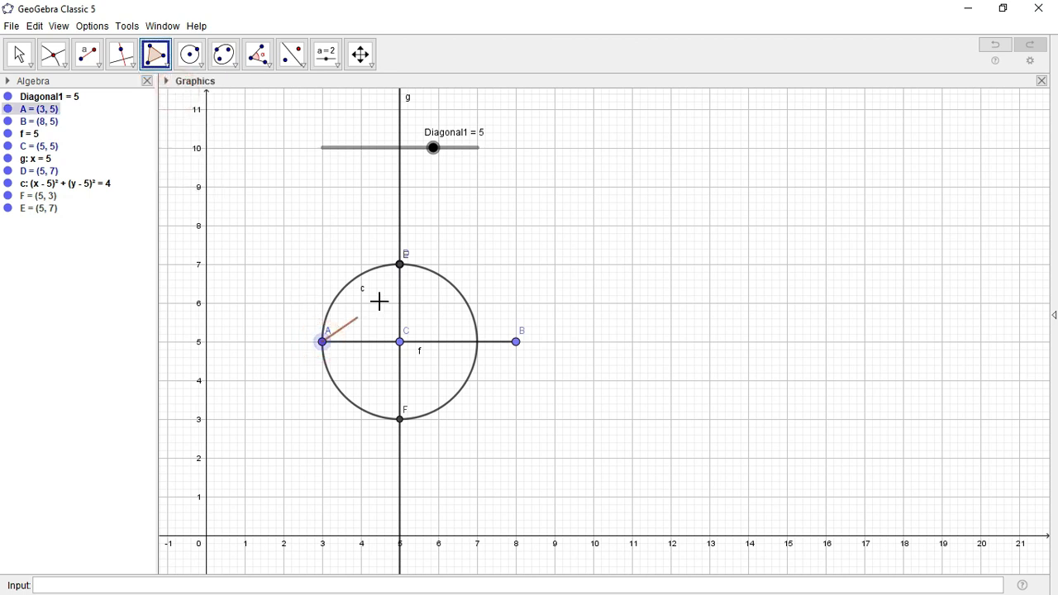
{"action": "left_click", "coordinate": [399, 264]}
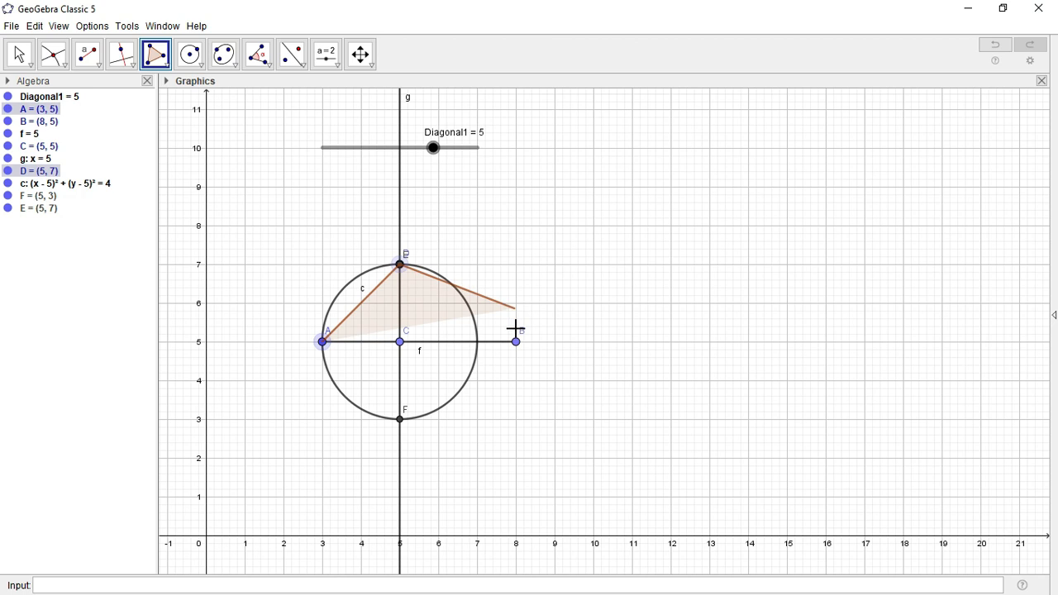
{"action": "left_click", "coordinate": [517, 343]}
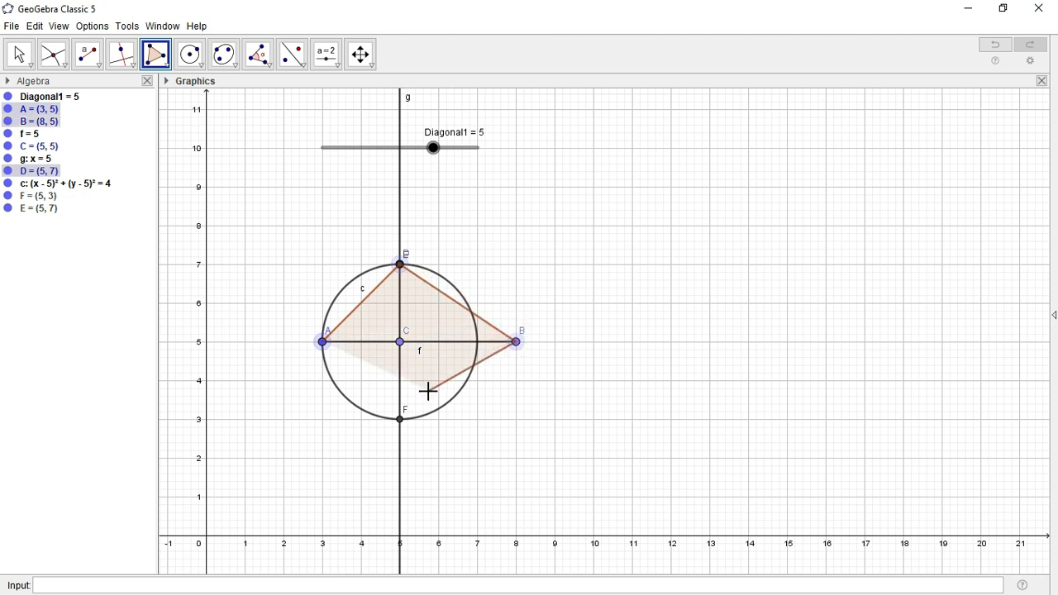
{"action": "left_click", "coordinate": [402, 419]}
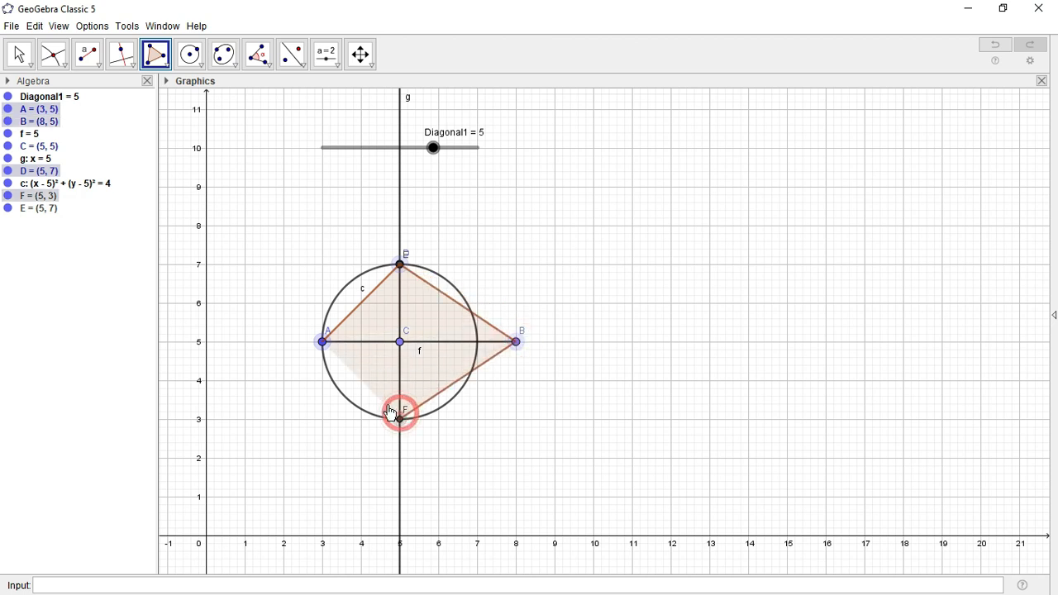
{"action": "left_click", "coordinate": [324, 345]}
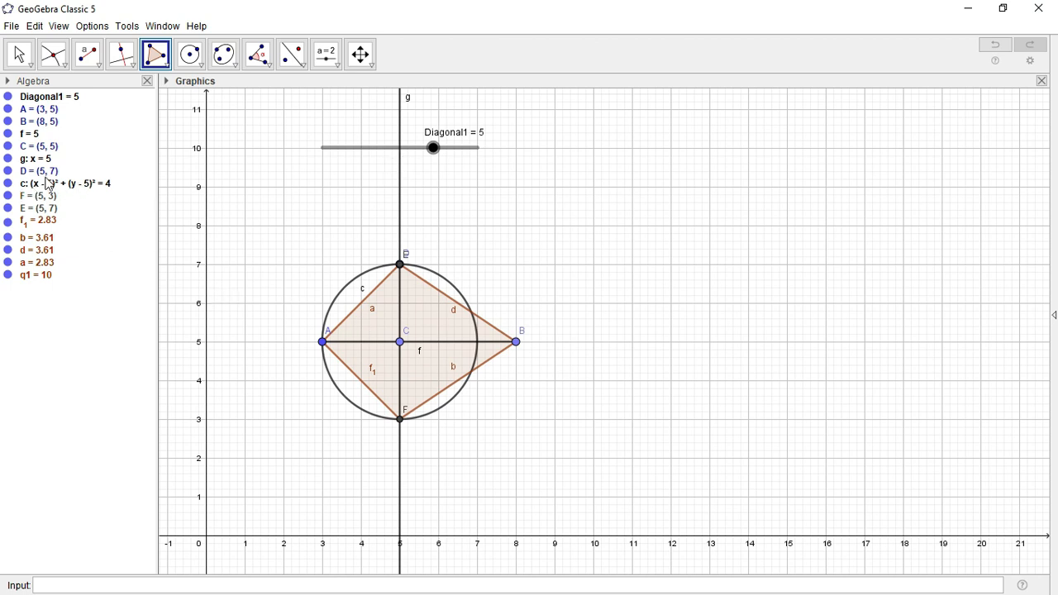
Hide circle c, line g and point C, keeping segments f and f1 visible
{"action": "left_click", "coordinate": [8, 184]}
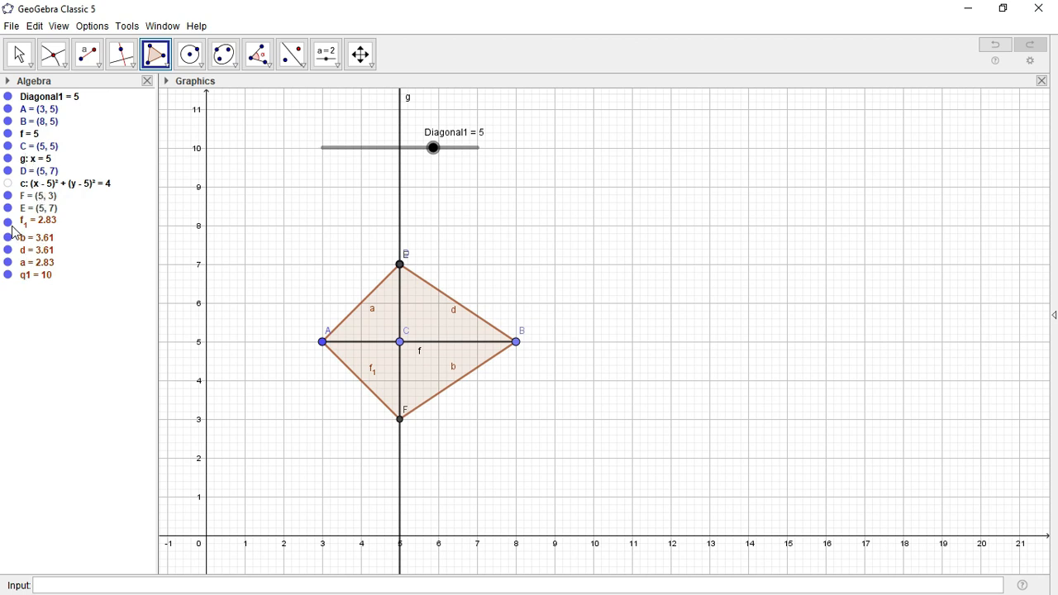
{"action": "left_click", "coordinate": [9, 223]}
{"action": "left_click", "coordinate": [8, 223]}
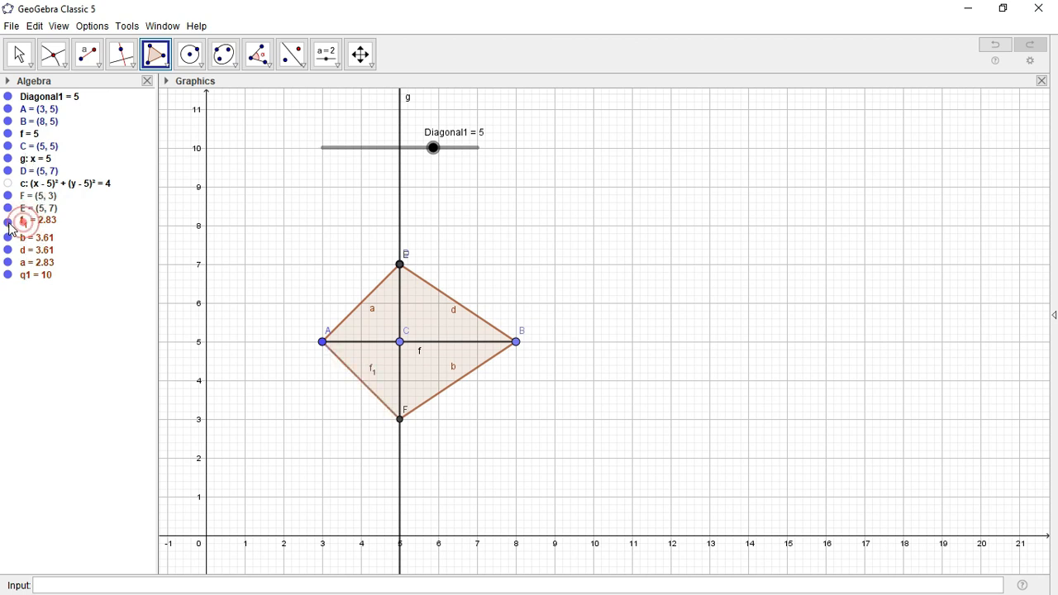
{"action": "left_click", "coordinate": [8, 159]}
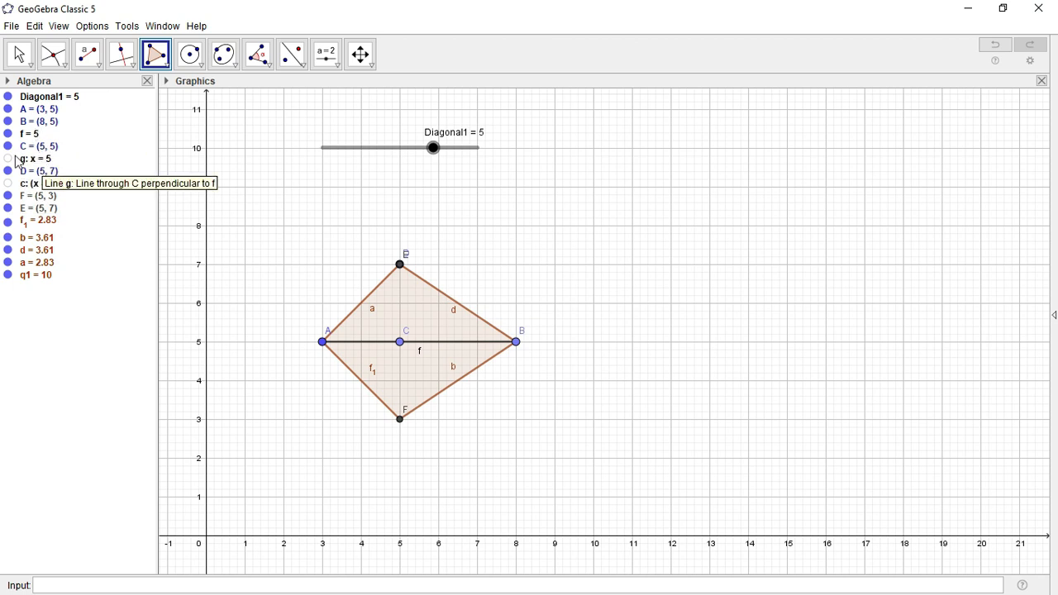
{"action": "left_click", "coordinate": [8, 146]}
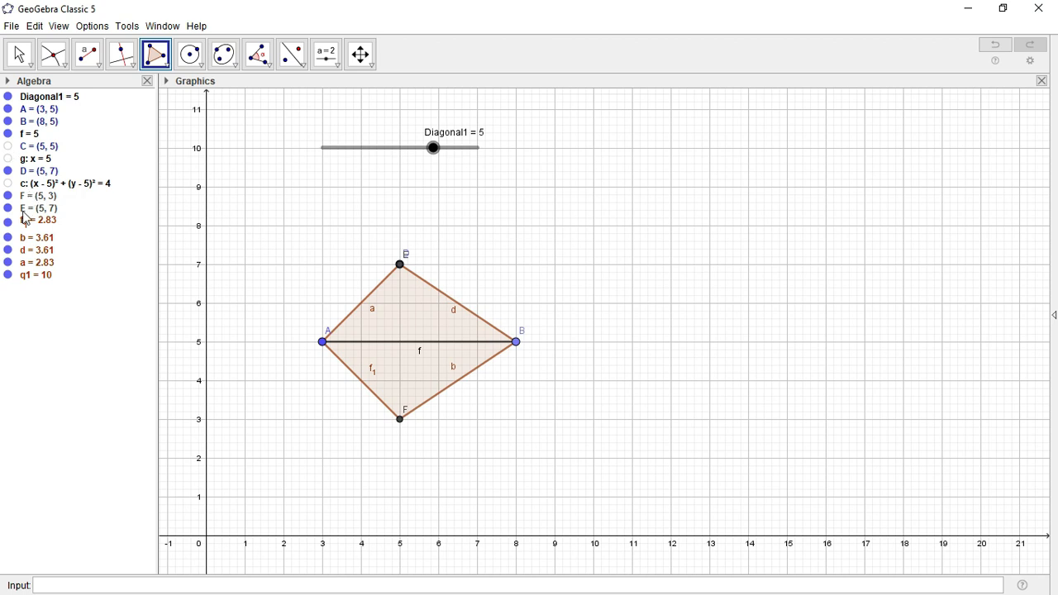
{"action": "left_click", "coordinate": [8, 136]}
{"action": "left_click", "coordinate": [8, 135]}
Draw vertical diagonal segment h = 4 from F to top vertex E, undoing a misplaced attempt
{"action": "left_click", "coordinate": [104, 71]}
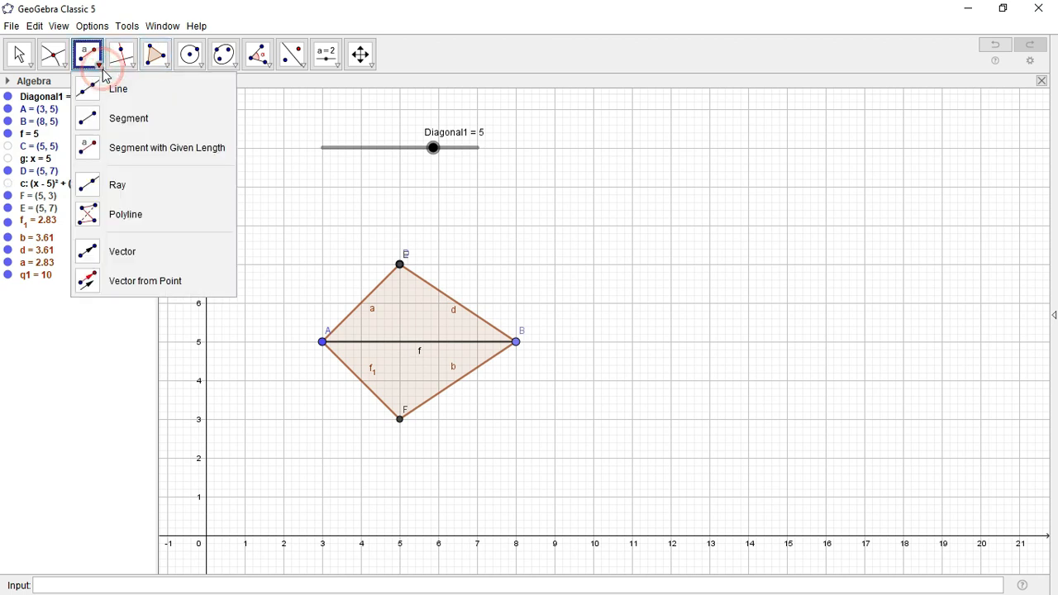
{"action": "left_click", "coordinate": [122, 119]}
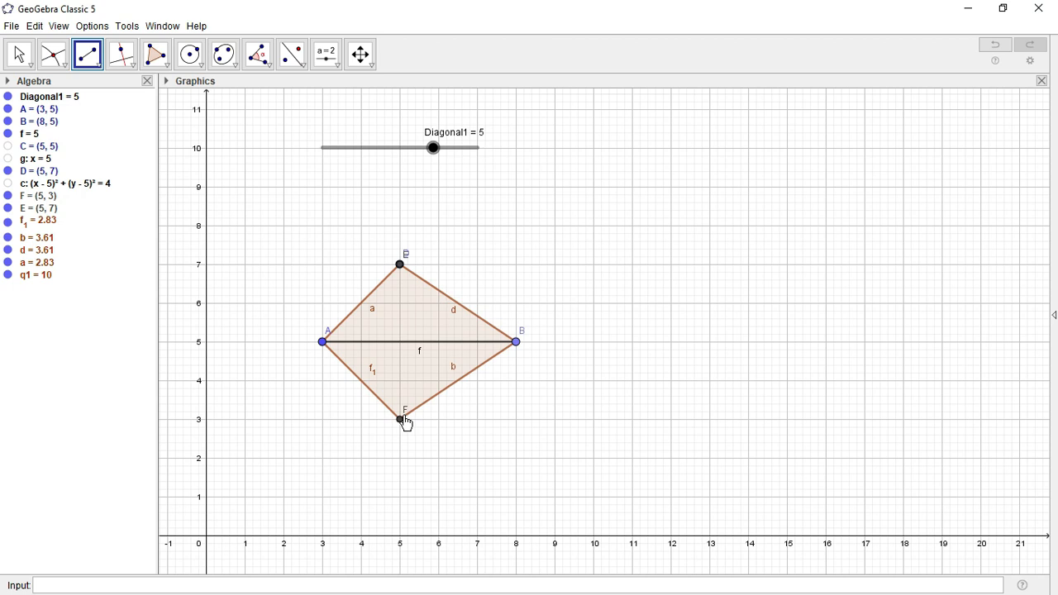
{"action": "left_click", "coordinate": [399, 419]}
{"action": "left_click", "coordinate": [400, 314]}
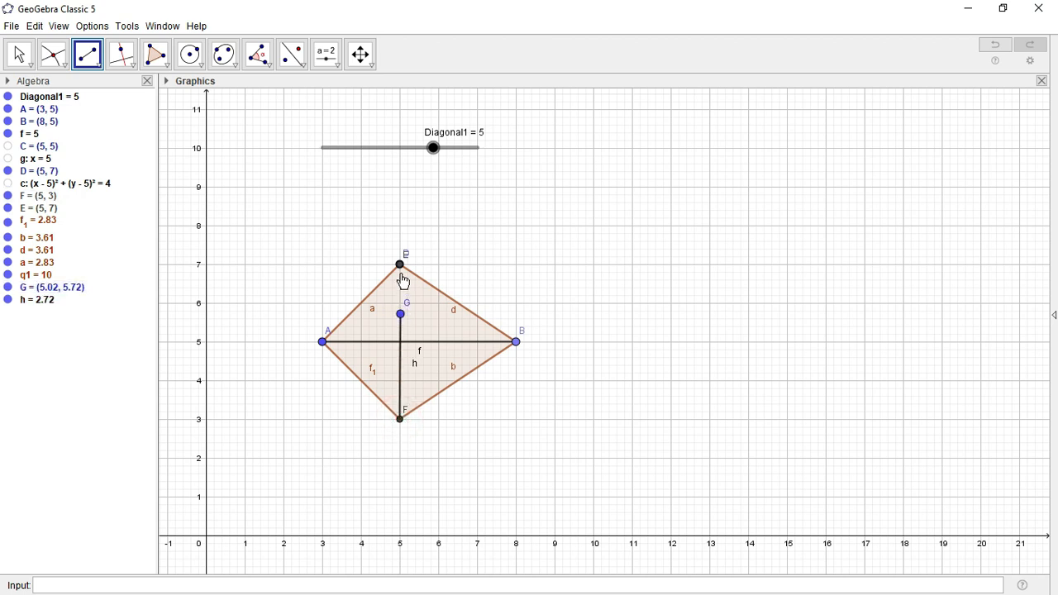
{"action": "key", "text": "ctrl+z"}
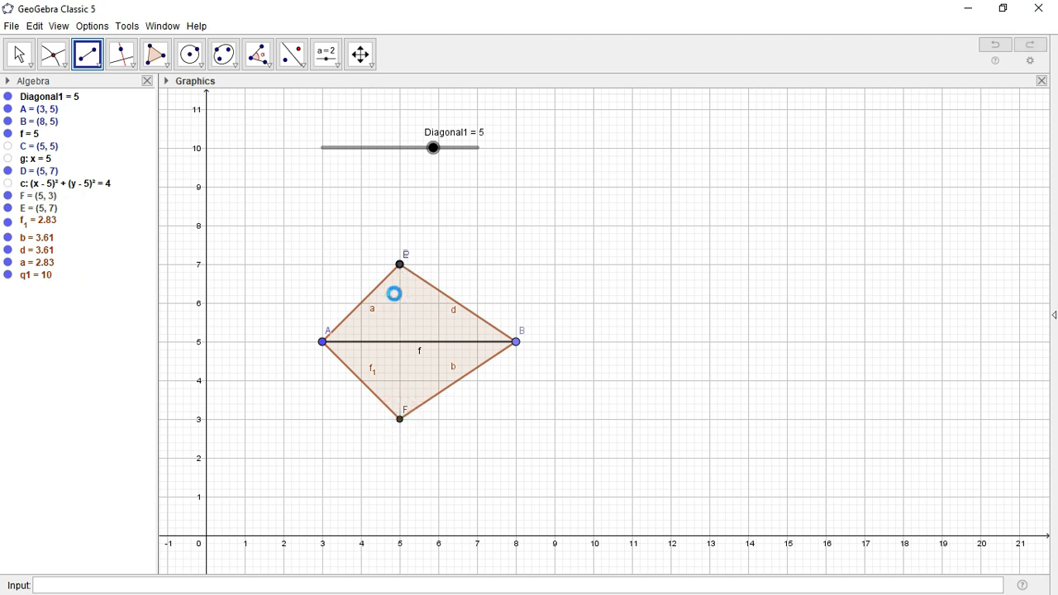
{"action": "left_click", "coordinate": [401, 420]}
{"action": "left_click", "coordinate": [400, 265]}
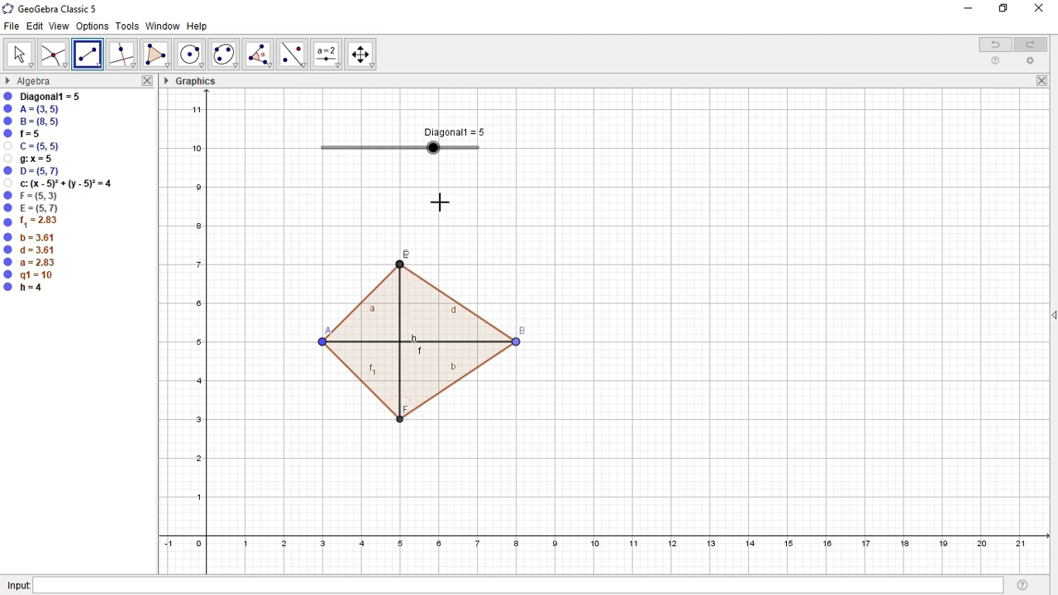
{"action": "left_click", "coordinate": [17, 56]}
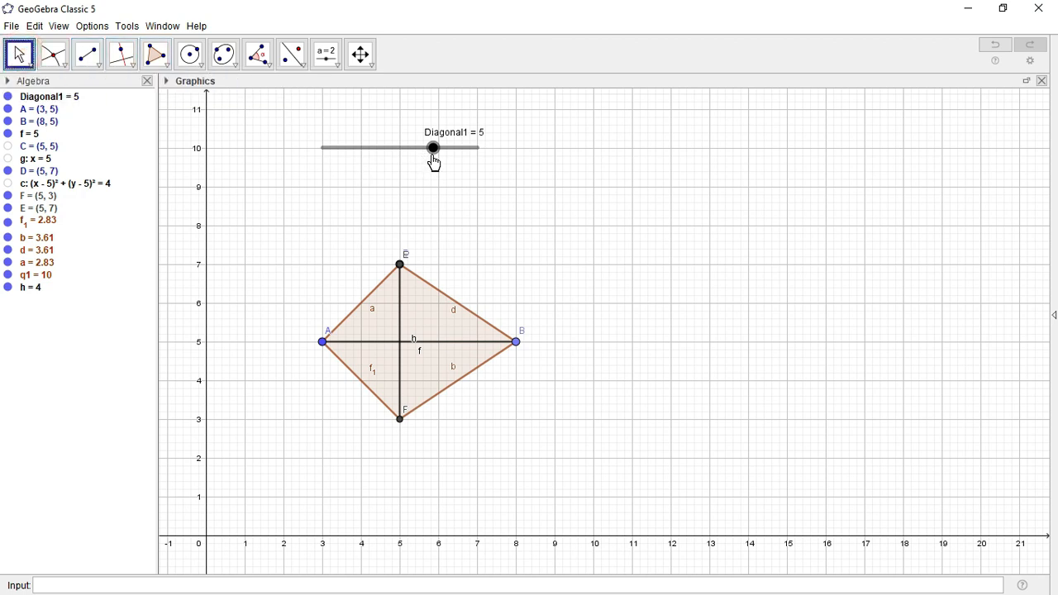
Test the Diagonal1 slider, then drag B and A to tilt the kite to A (2.58, 5.78)
{"action": "left_click_drag", "start_coordinate": [434, 163], "coordinate": [455, 149]}
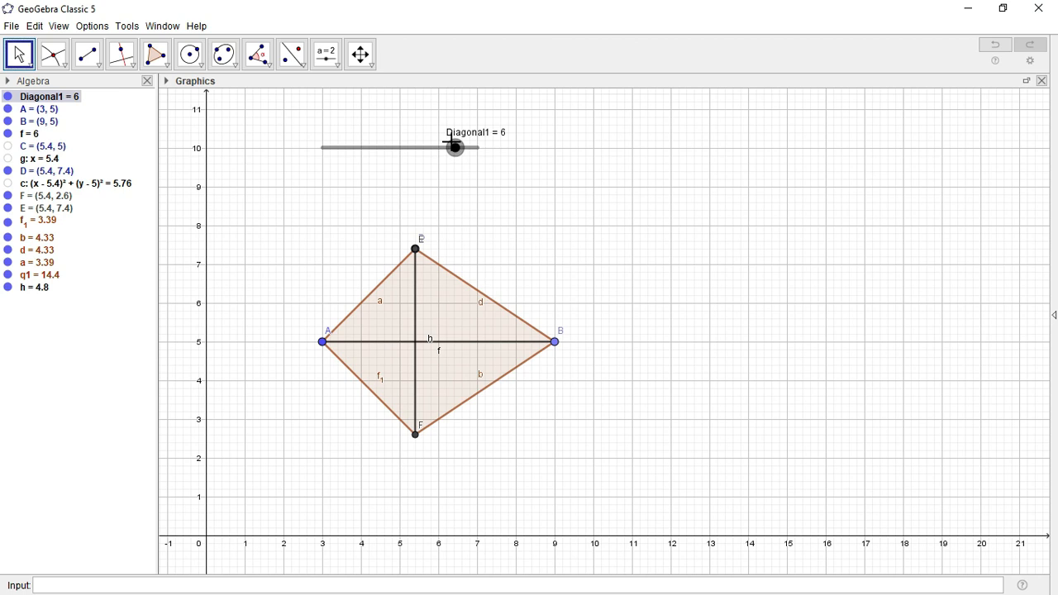
{"action": "mouse_move", "coordinate": [460, 162]}
{"action": "left_mouse_down"}
{"action": "mouse_move", "coordinate": [432, 149]}
{"action": "mouse_move", "coordinate": [450, 151]}
{"action": "left_mouse_up"}
{"action": "left_click_drag", "start_coordinate": [556, 343], "coordinate": [488, 329]}
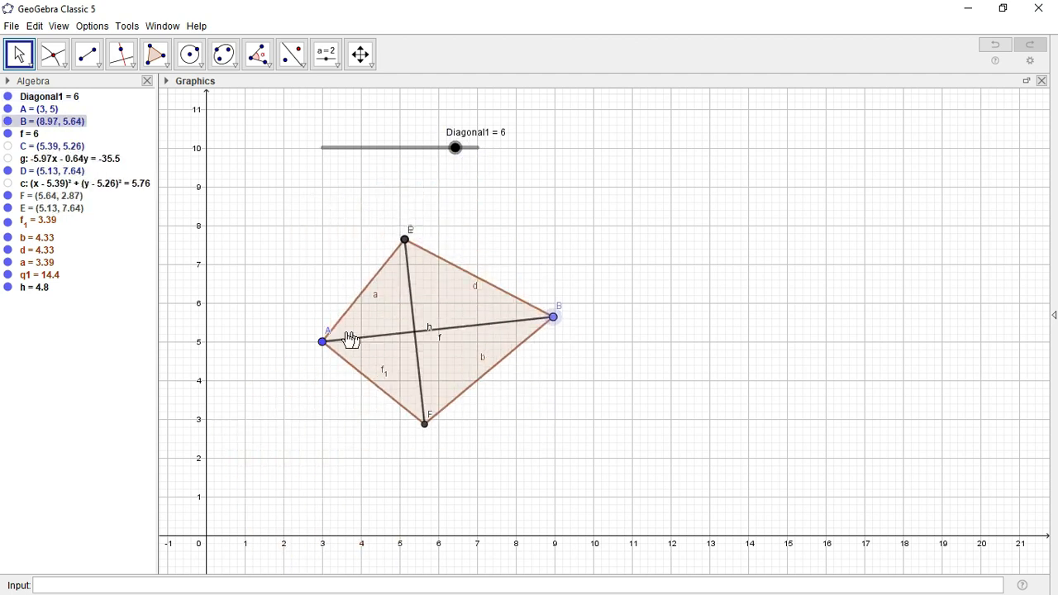
{"action": "left_click_drag", "start_coordinate": [322, 344], "coordinate": [305, 312]}
{"action": "left_click_drag", "start_coordinate": [537, 296], "coordinate": [548, 320]}
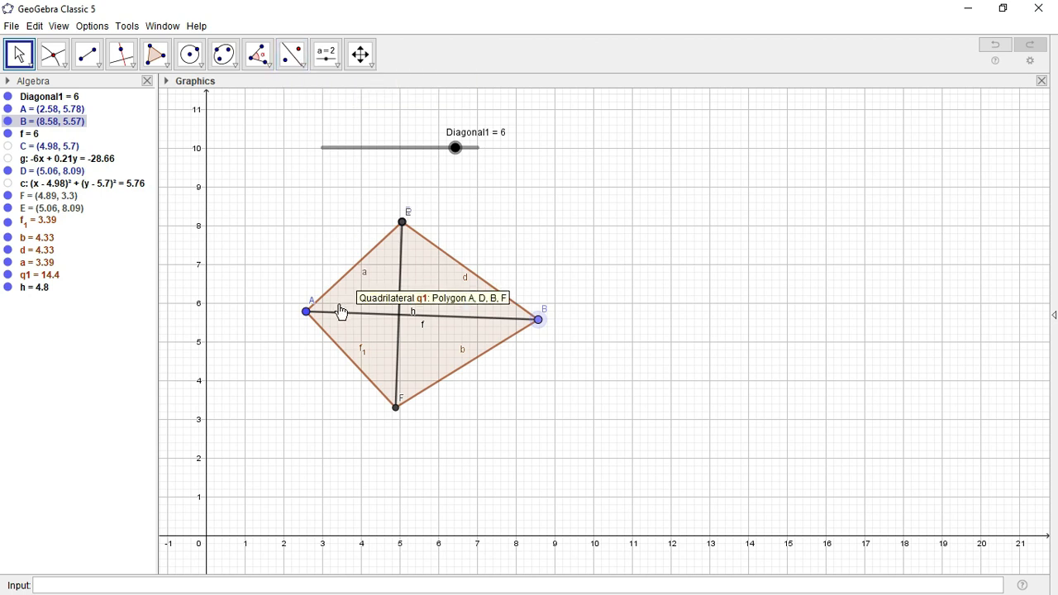
Rename the top vertex D to B
{"action": "left_click", "coordinate": [403, 223]}
{"action": "right_click", "coordinate": [404, 224]}
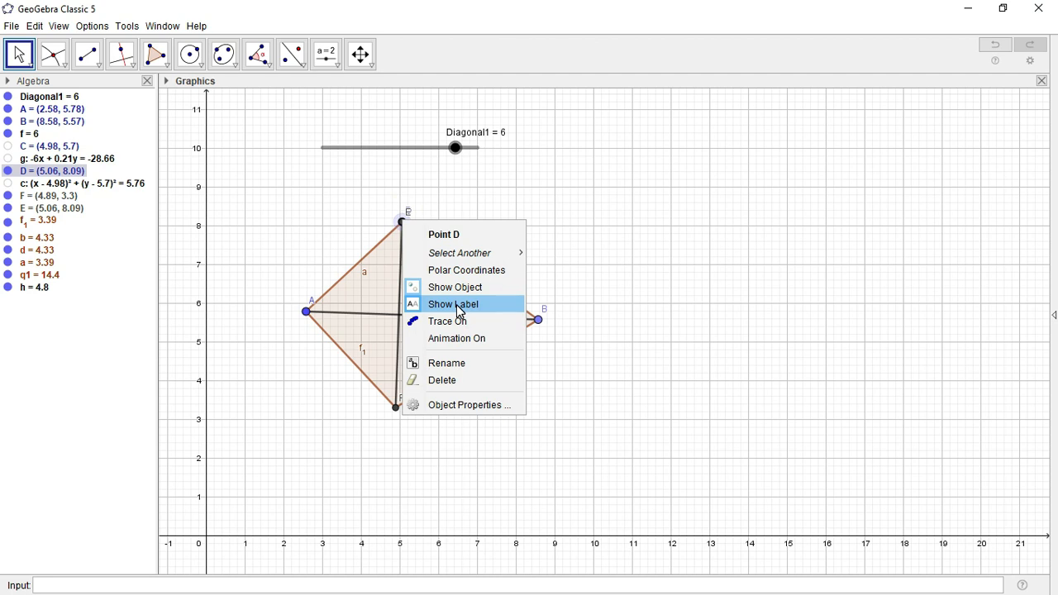
{"action": "left_click", "coordinate": [460, 363]}
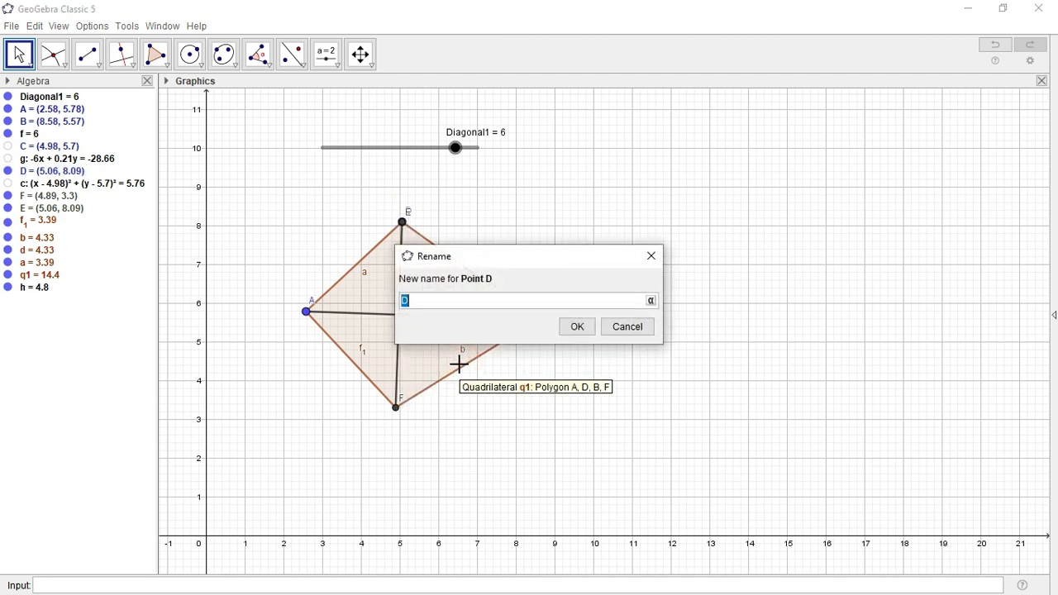
{"action": "left_click", "coordinate": [573, 331]}
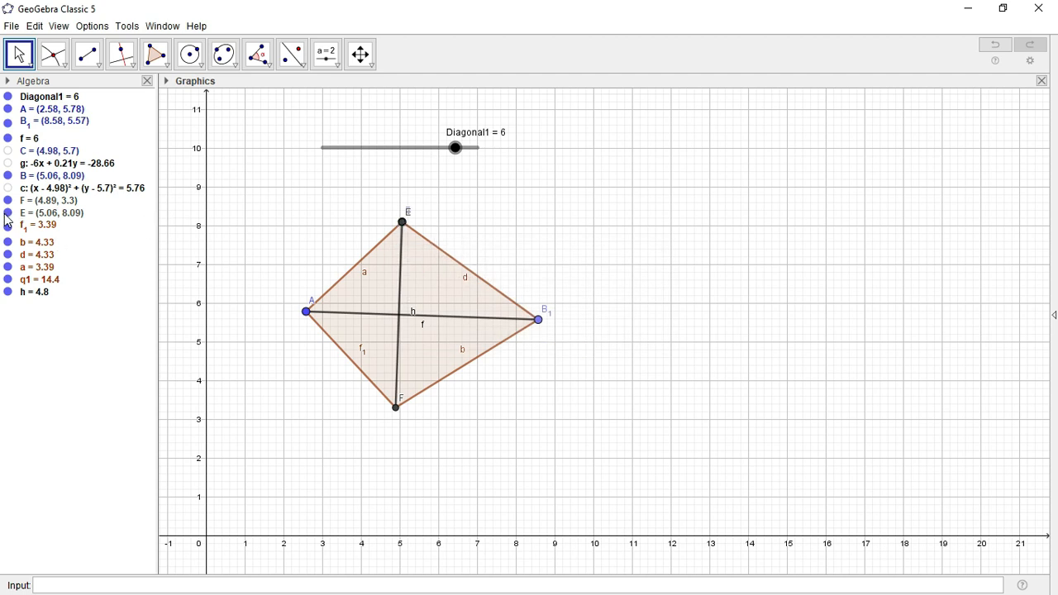
Hide helper point E and rename the bottom vertex F to D
{"action": "left_click", "coordinate": [7, 213]}
{"action": "left_click", "coordinate": [7, 201]}
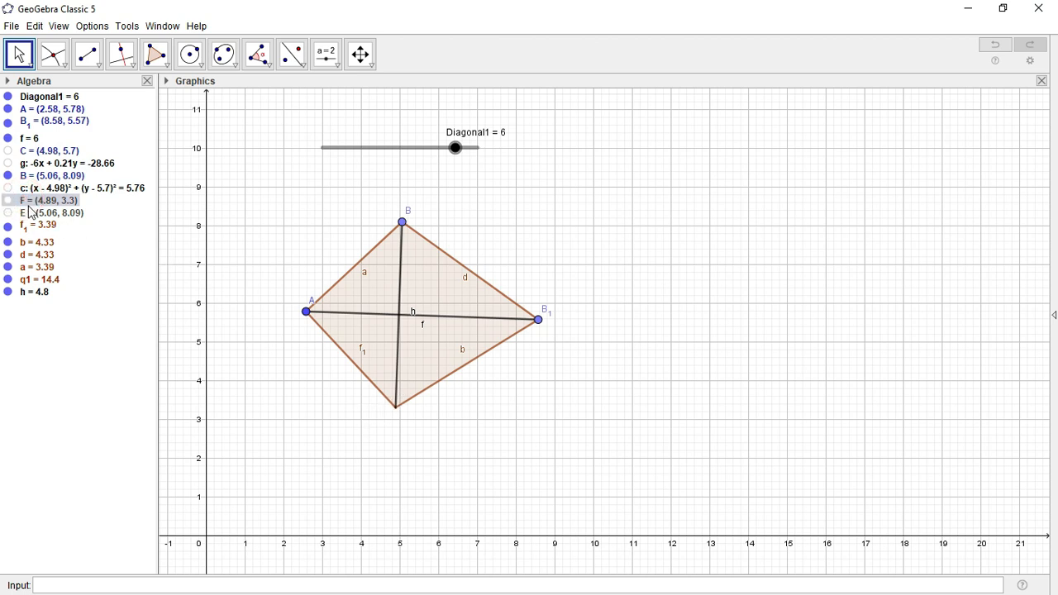
{"action": "left_click", "coordinate": [8, 202]}
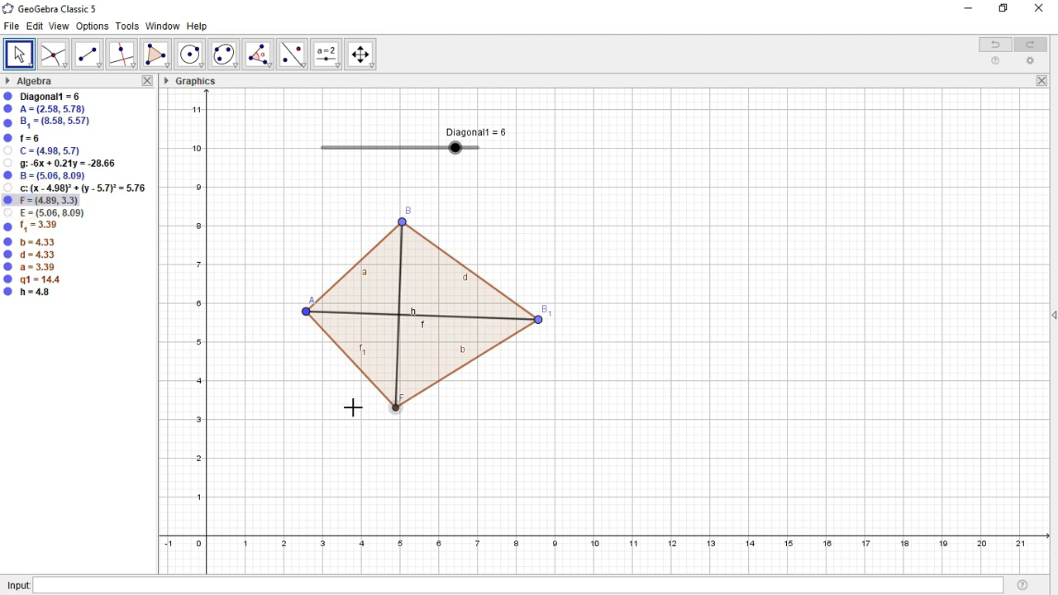
{"action": "right_click", "coordinate": [398, 412]}
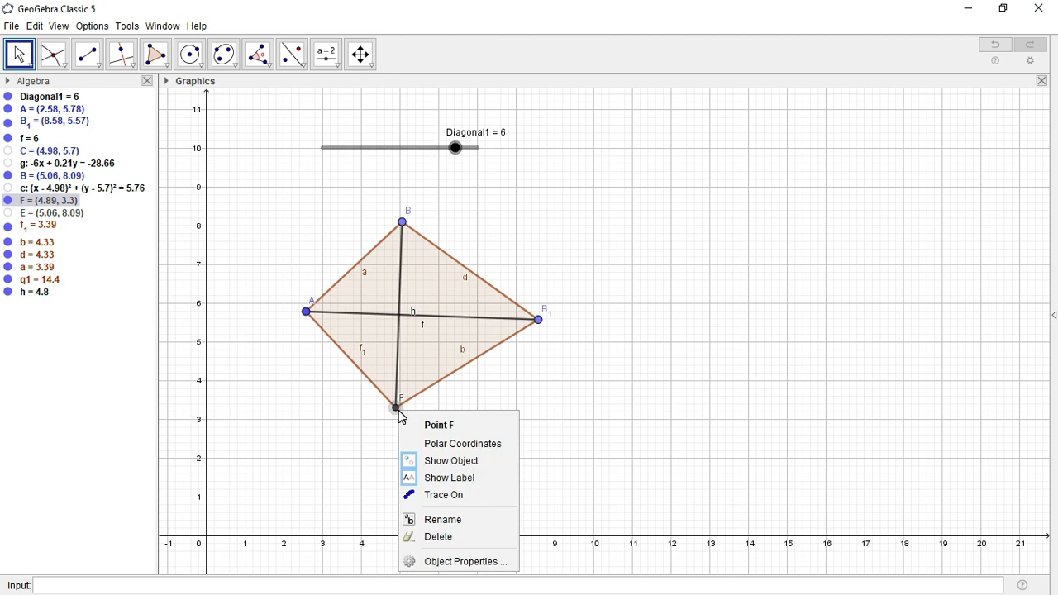
{"action": "left_click", "coordinate": [441, 521]}
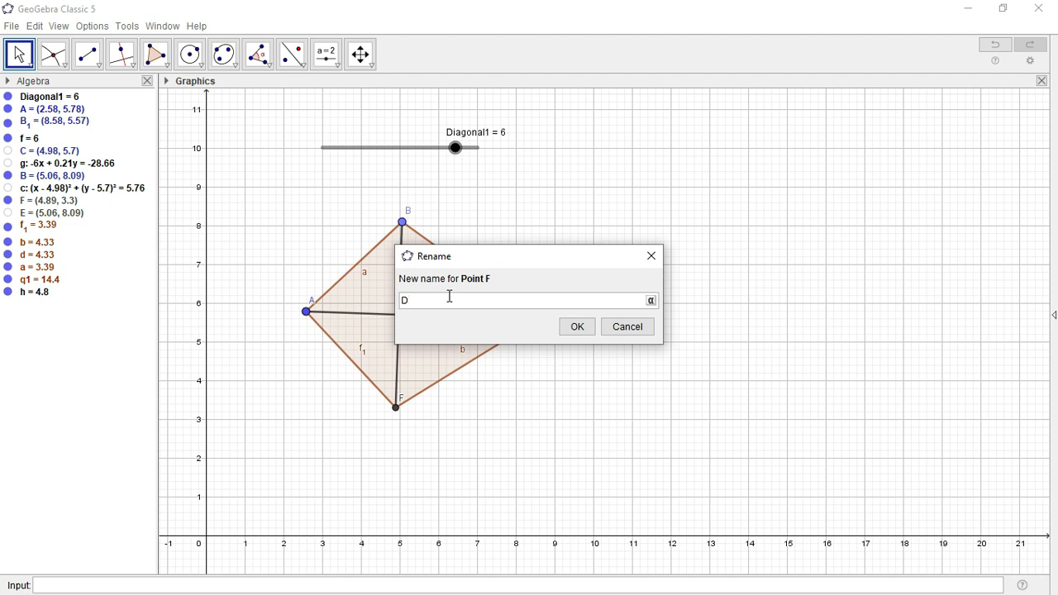
{"action": "left_click", "coordinate": [572, 328]}
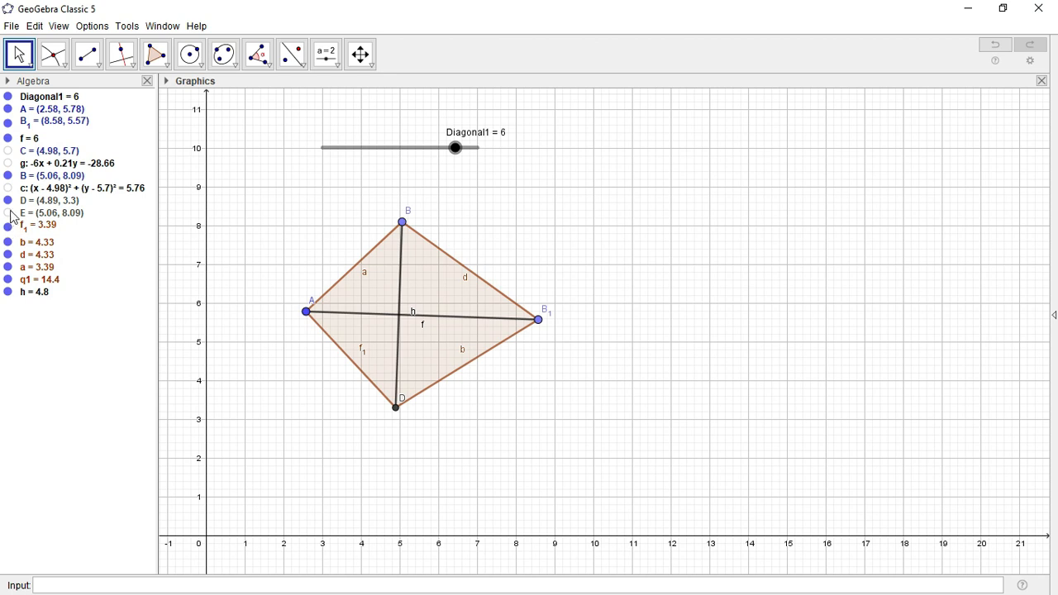
Drag B1 to level the rhombus and shift it left, placing A at (2, 6) and B1 at (8, 5.92)
{"action": "left_click", "coordinate": [549, 324]}
{"action": "left_click_drag", "start_coordinate": [550, 325], "coordinate": [543, 286]}
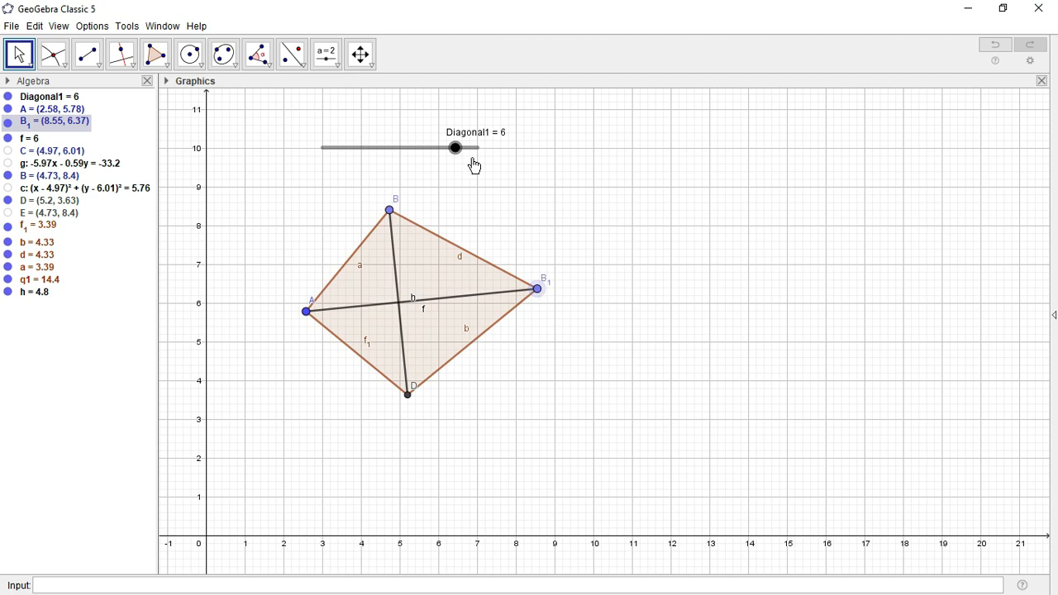
{"action": "mouse_move", "coordinate": [455, 149]}
{"action": "left_mouse_down"}
{"action": "mouse_move", "coordinate": [406, 155]}
{"action": "mouse_move", "coordinate": [456, 149]}
{"action": "left_mouse_up"}
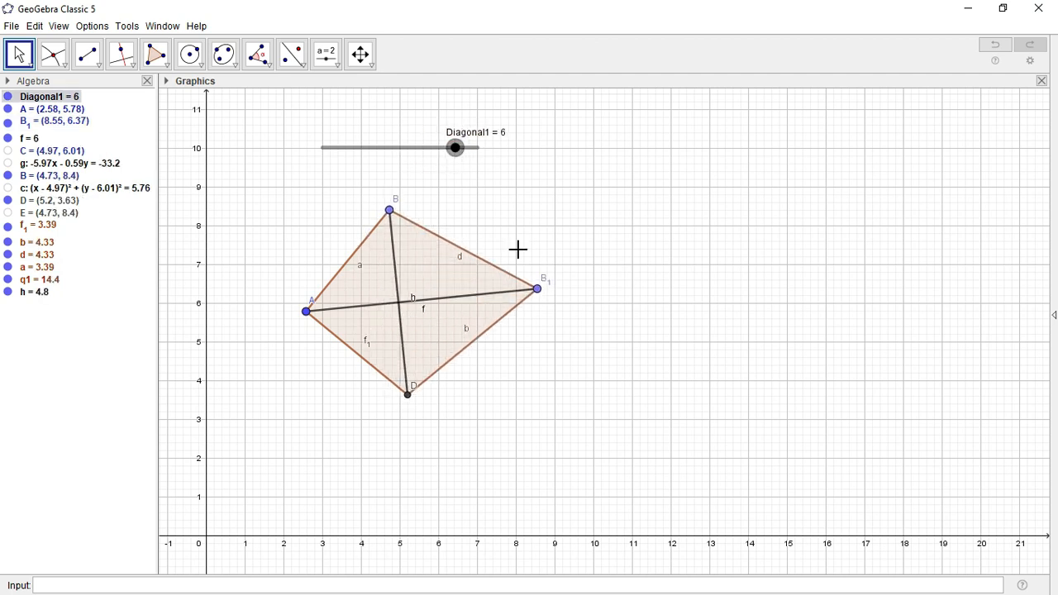
{"action": "left_click_drag", "start_coordinate": [539, 297], "coordinate": [554, 324]}
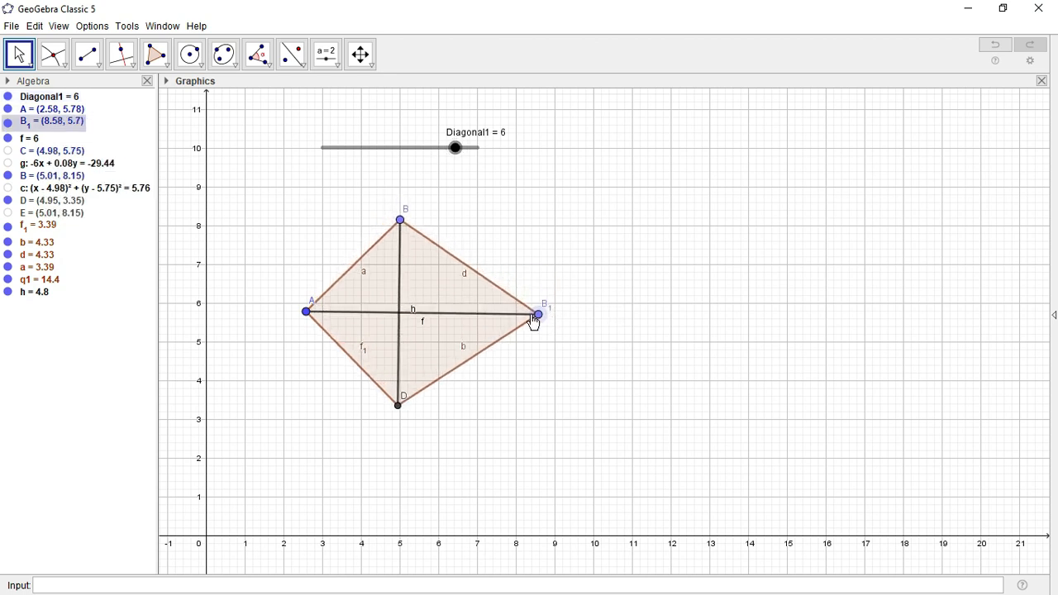
{"action": "left_click_drag", "start_coordinate": [366, 278], "coordinate": [346, 277]}
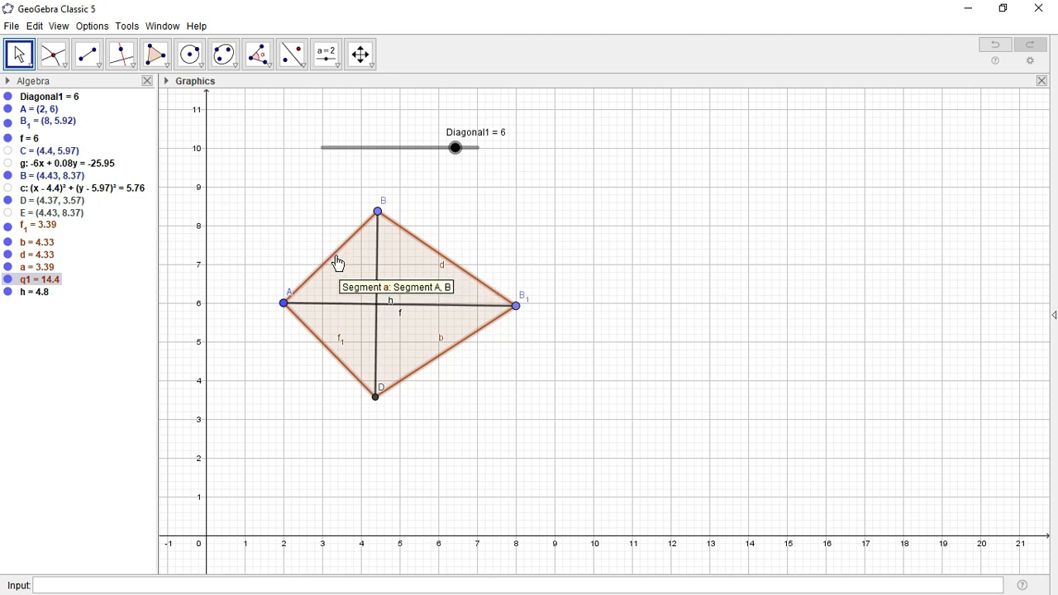
Show the lengths of sides a, d, b and f1 with the Distance or Length tool
{"action": "left_click", "coordinate": [274, 72]}
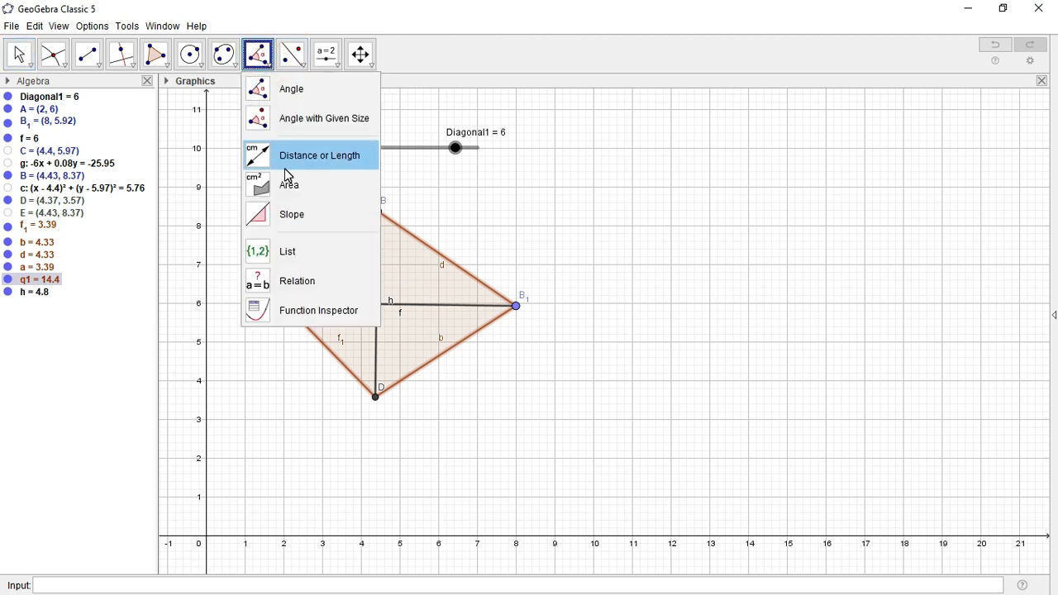
{"action": "left_click", "coordinate": [312, 160]}
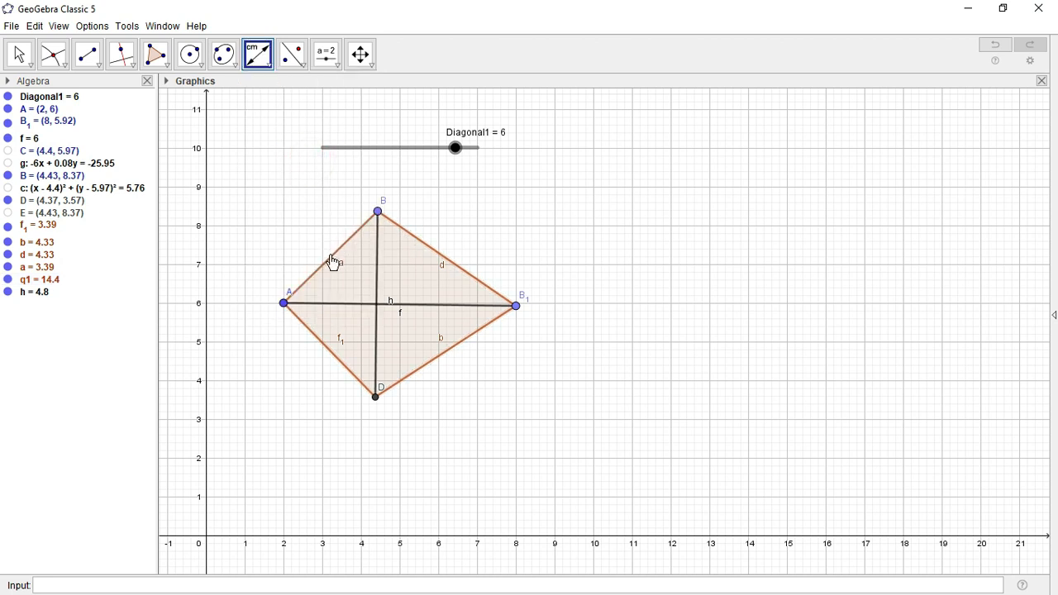
{"action": "left_click", "coordinate": [330, 258]}
{"action": "left_click", "coordinate": [447, 263]}
{"action": "left_click", "coordinate": [435, 357]}
{"action": "left_click", "coordinate": [334, 357]}
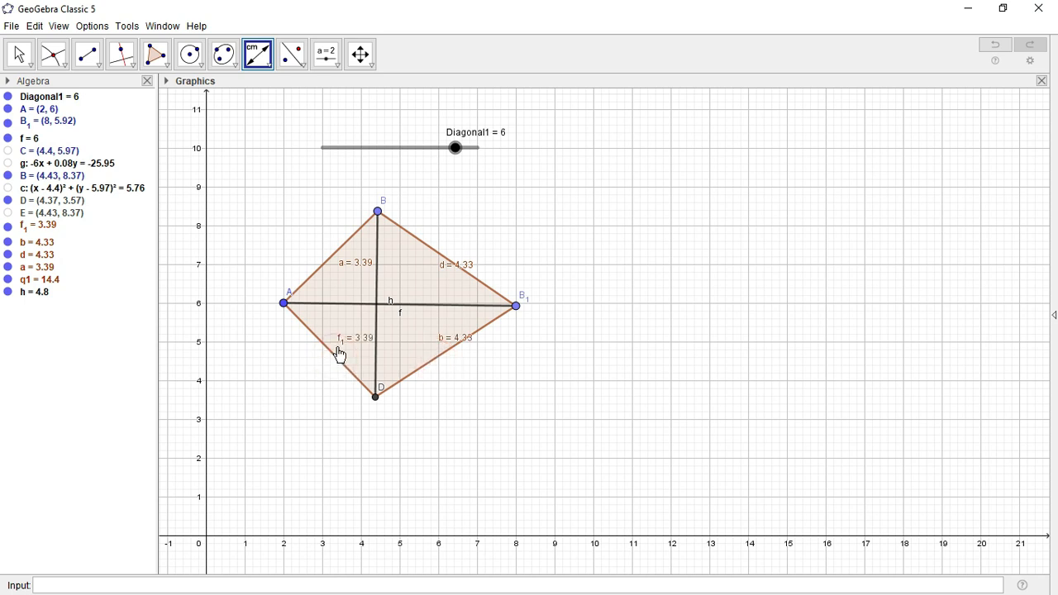
{"action": "left_click", "coordinate": [357, 266]}
{"action": "left_click", "coordinate": [358, 262]}
{"action": "double_click", "coordinate": [358, 264]}
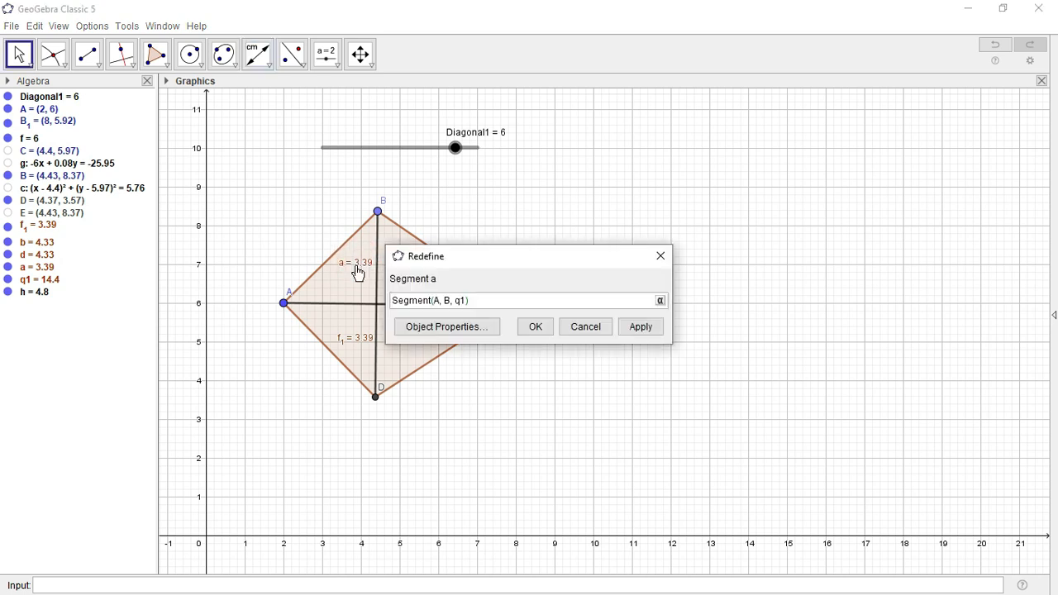
{"action": "left_click", "coordinate": [588, 328]}
Move the labels d = 4.33, b = 4.33, f1 = 3.39 and a = 3.39 outside the rhombus
{"action": "left_click_drag", "start_coordinate": [459, 273], "coordinate": [488, 260]}
{"action": "left_click_drag", "start_coordinate": [444, 344], "coordinate": [460, 368]}
{"action": "left_click_drag", "start_coordinate": [363, 345], "coordinate": [323, 371]}
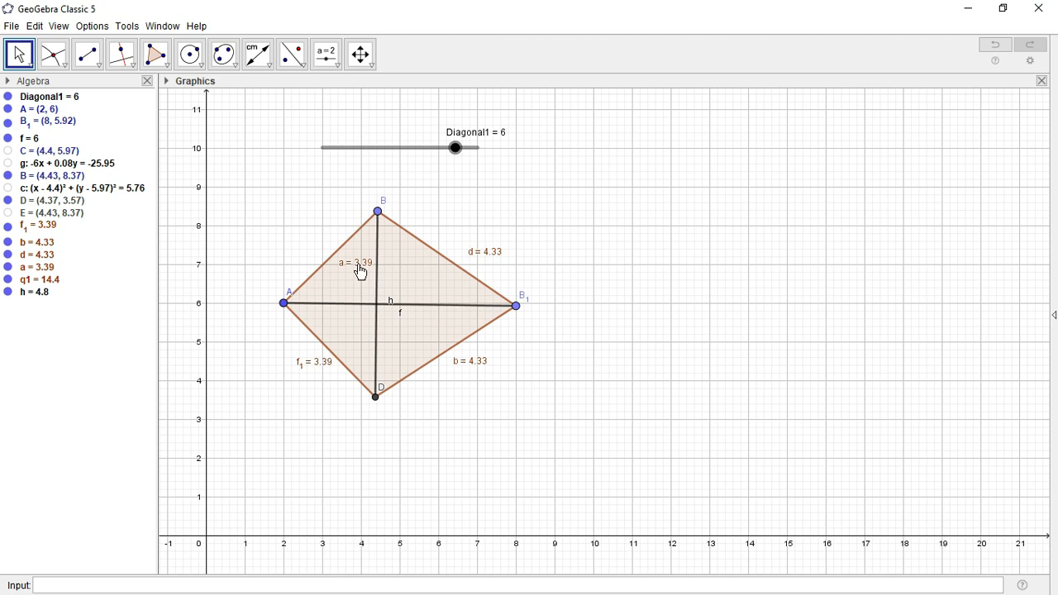
{"action": "left_click_drag", "start_coordinate": [360, 272], "coordinate": [304, 246]}
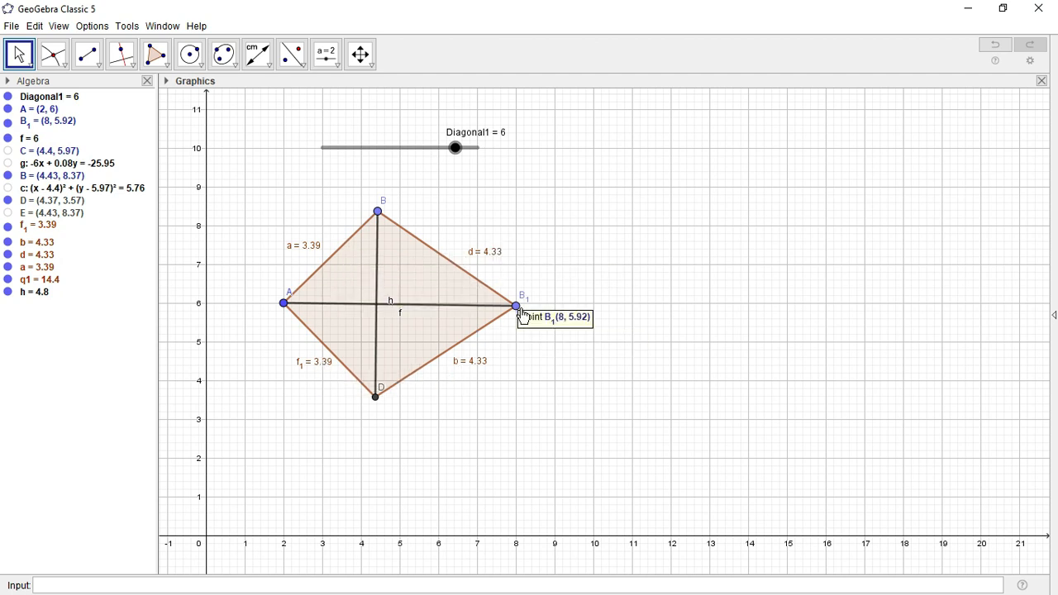
Lower the Diagonal1 slider from 6 to 5, shrinking the sides to 2.83 and 3.61
{"action": "left_click_drag", "start_coordinate": [522, 315], "coordinate": [523, 317]}
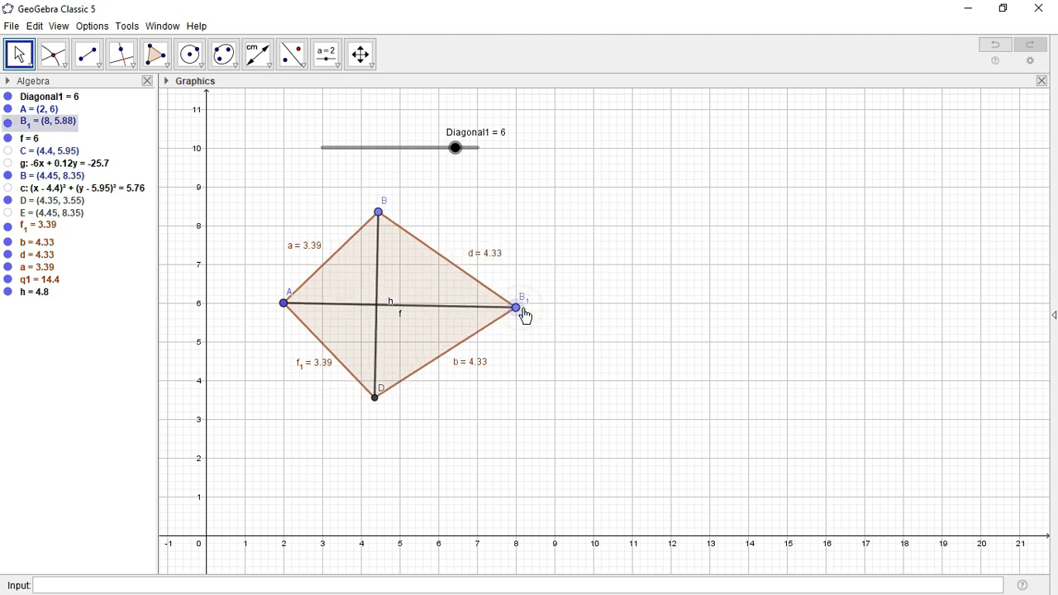
{"action": "left_click", "coordinate": [453, 150]}
{"action": "mouse_move", "coordinate": [450, 157]}
{"action": "left_mouse_down"}
{"action": "mouse_move", "coordinate": [412, 154]}
{"action": "mouse_move", "coordinate": [479, 153]}
{"action": "mouse_move", "coordinate": [413, 149]}
{"action": "mouse_move", "coordinate": [456, 157]}
{"action": "left_mouse_up"}
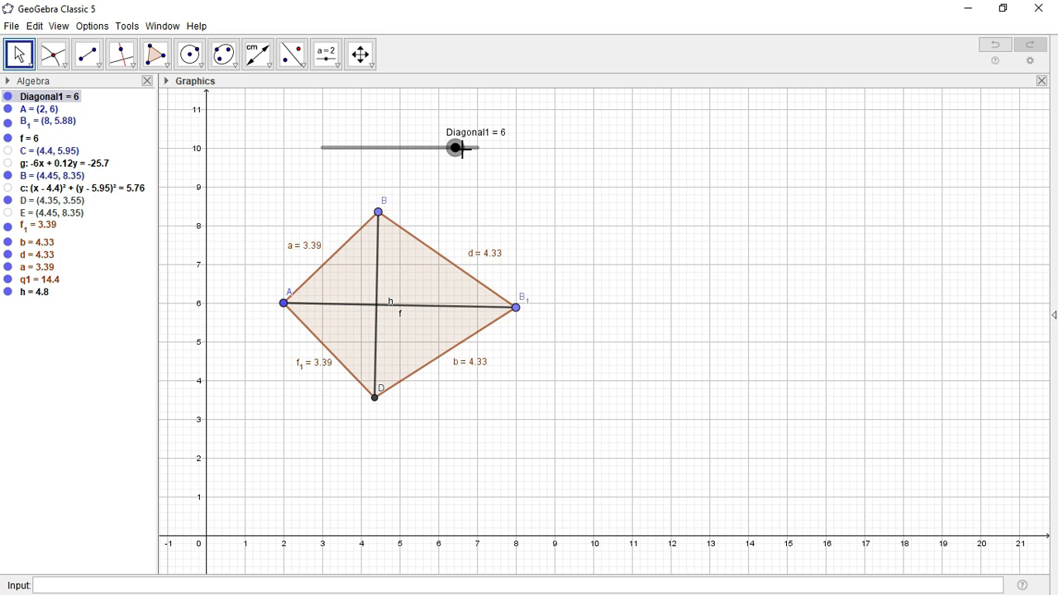
{"action": "left_click_drag", "start_coordinate": [456, 149], "coordinate": [434, 151]}
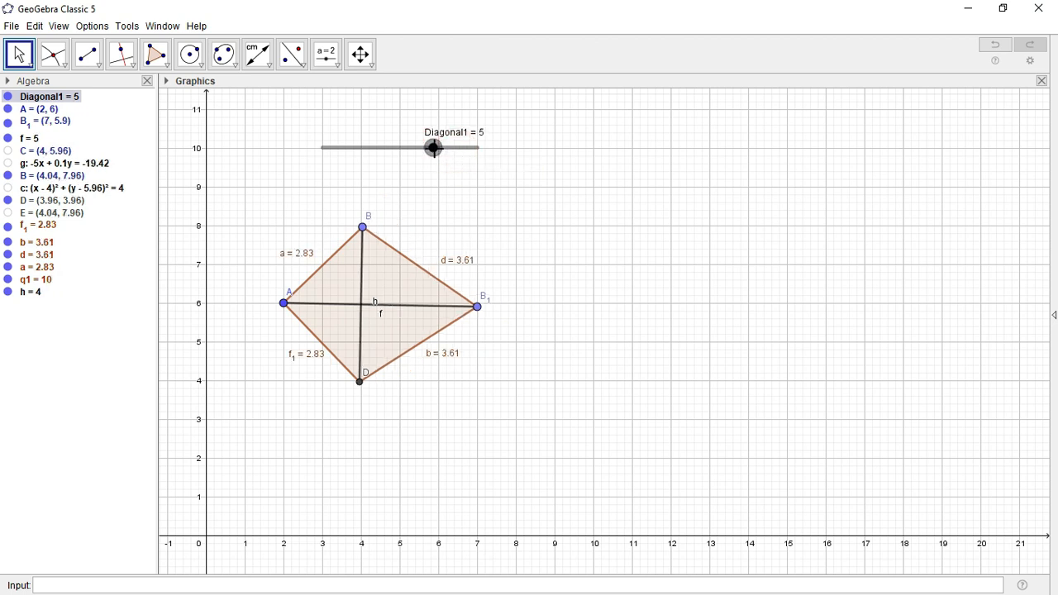